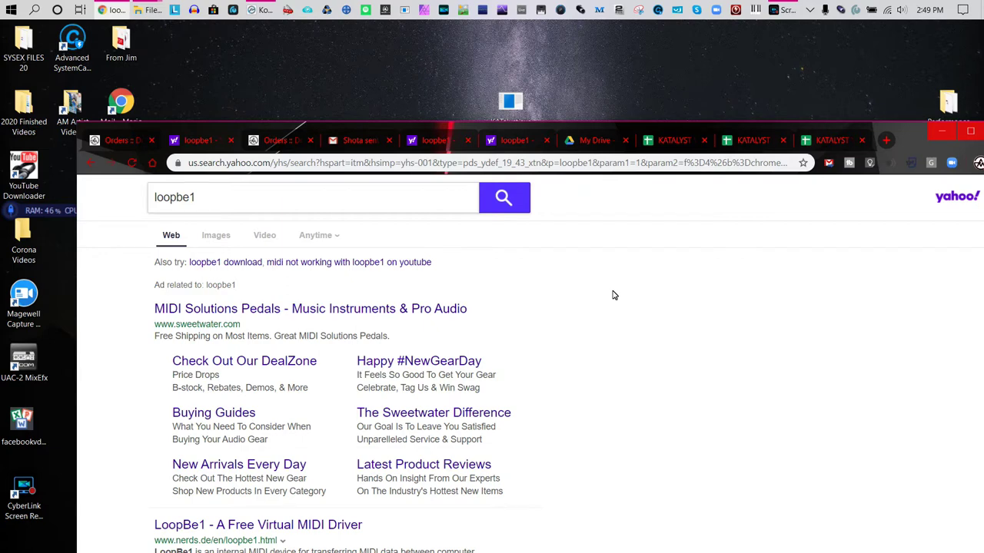
# Open the 'LoopBe1 - A Free Virtual MIDI Driver' nerds.de result from the Yahoo search for loopbe1.
pyautogui.click(247, 203)
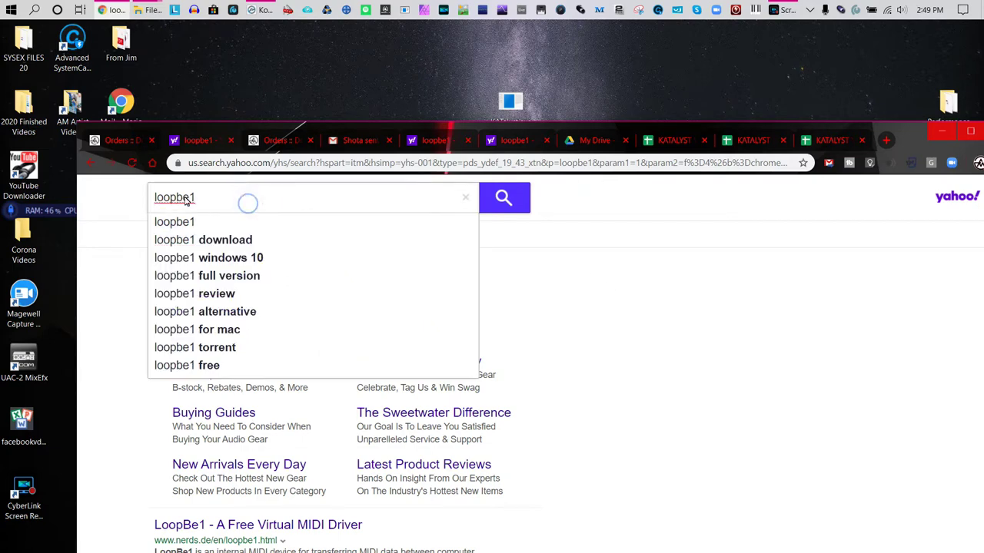
pyautogui.click(238, 216)
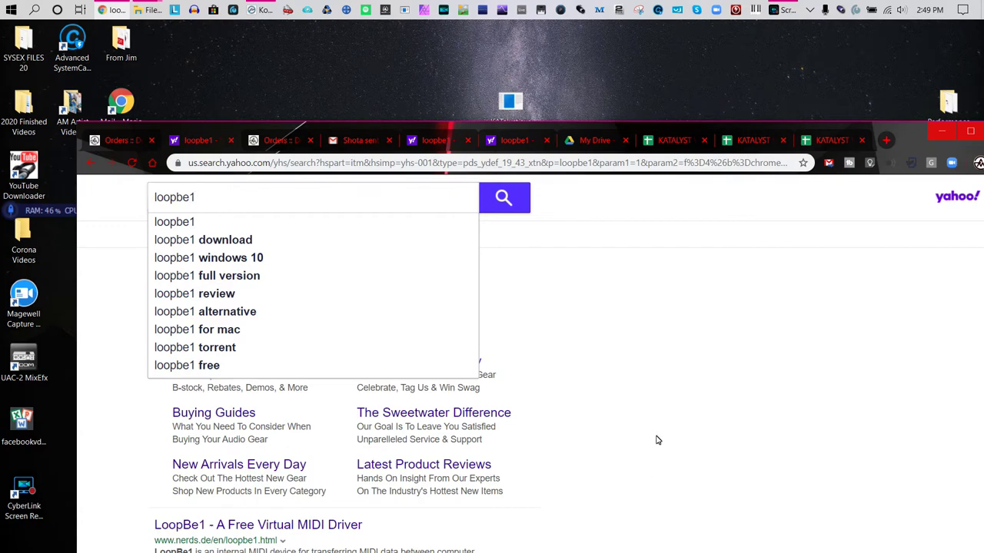
pyautogui.click(309, 524)
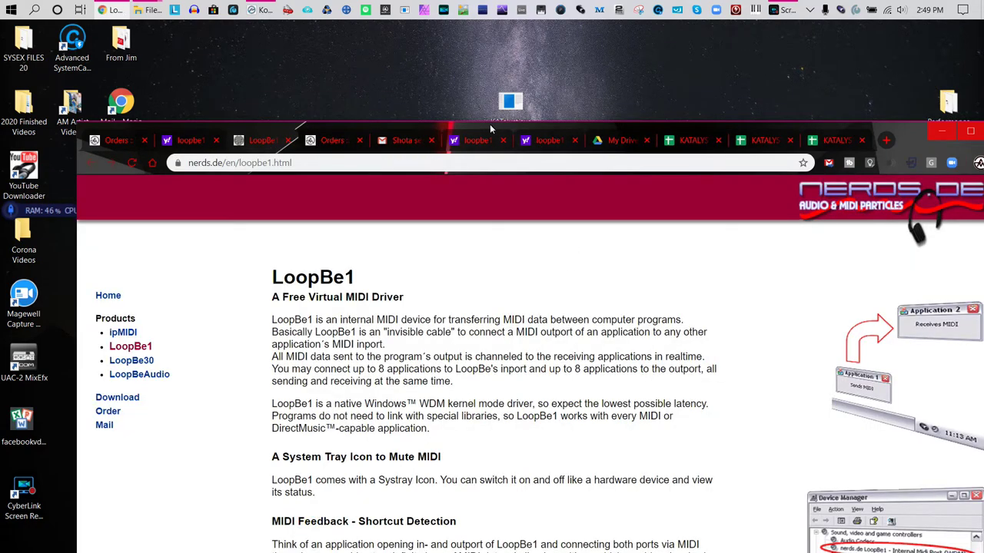
# Go to the nerds.de Download page and locate the free LoopBe1 setuploopbe1.exe version 1.6.
pyautogui.moveTo(489, 124); pyautogui.dragTo(404, 30)
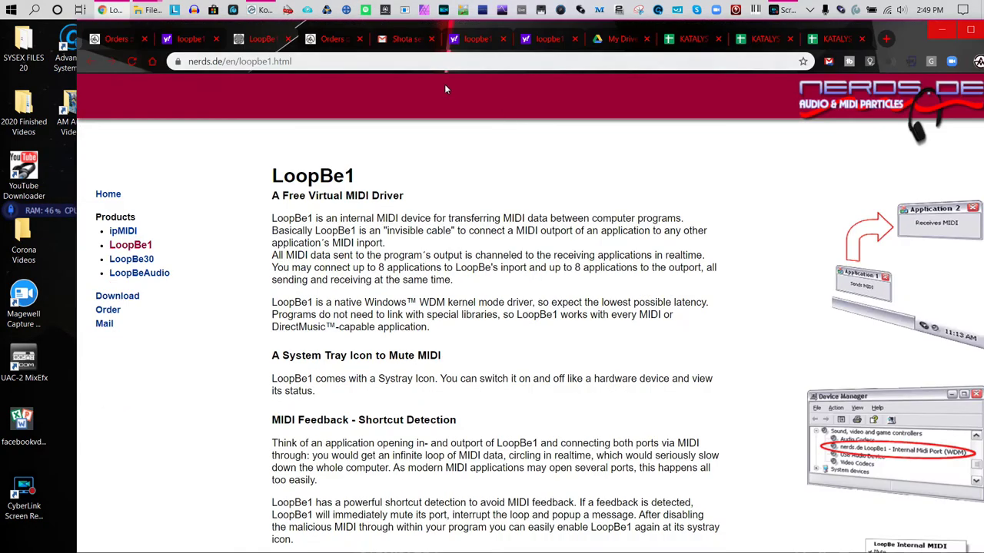
pyautogui.scroll(-2, 619, 344)
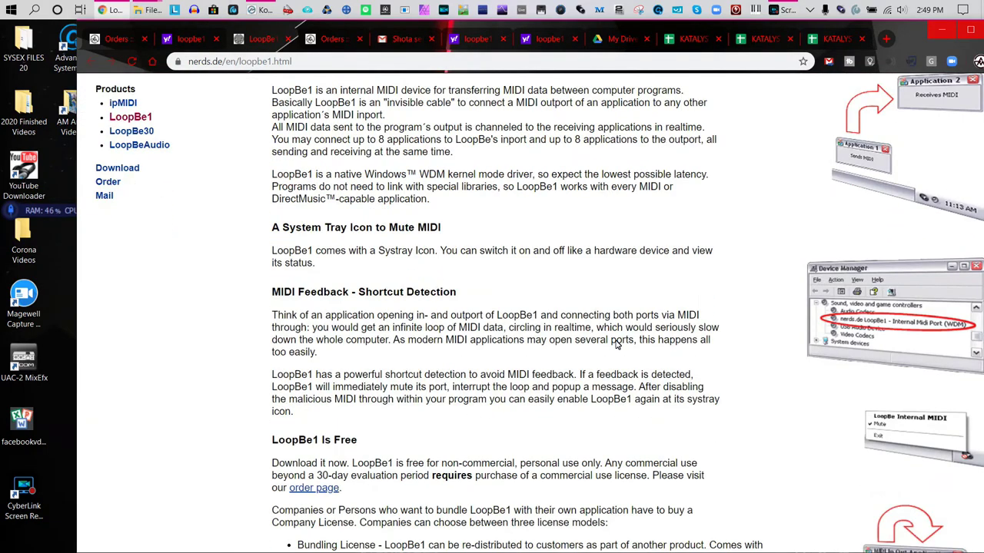
pyautogui.scroll(-3, 618, 344)
pyautogui.scroll(5, 616, 345)
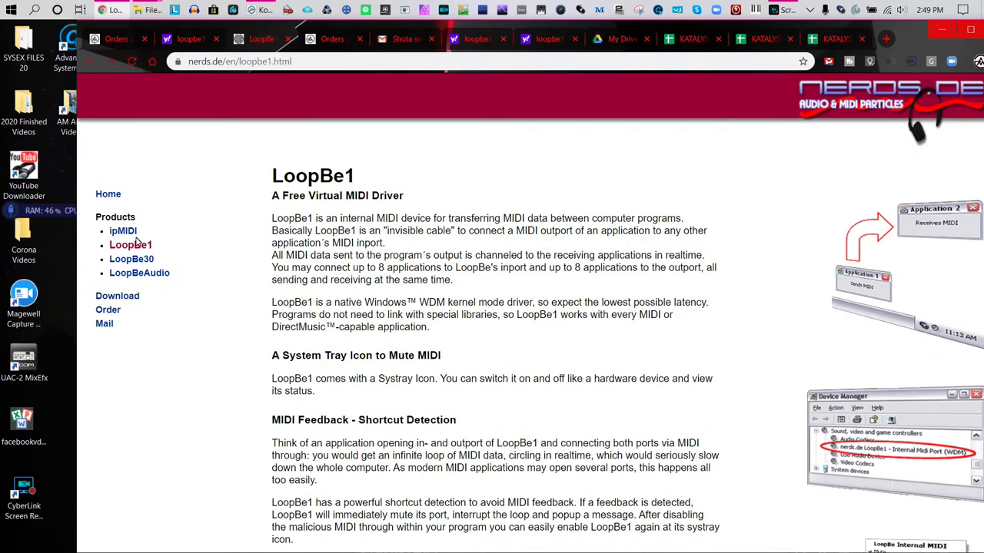
pyautogui.click(121, 297)
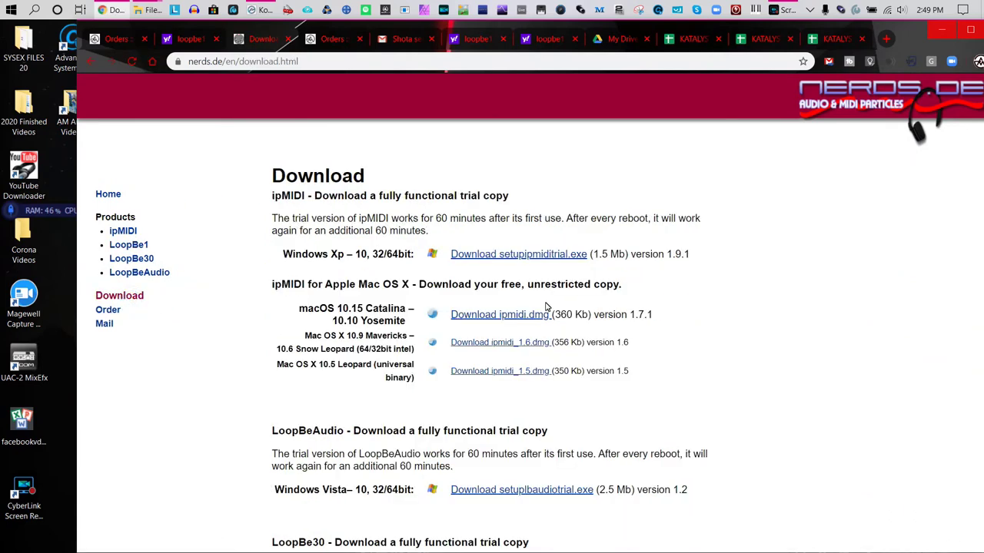
pyautogui.scroll(-3, 565, 304)
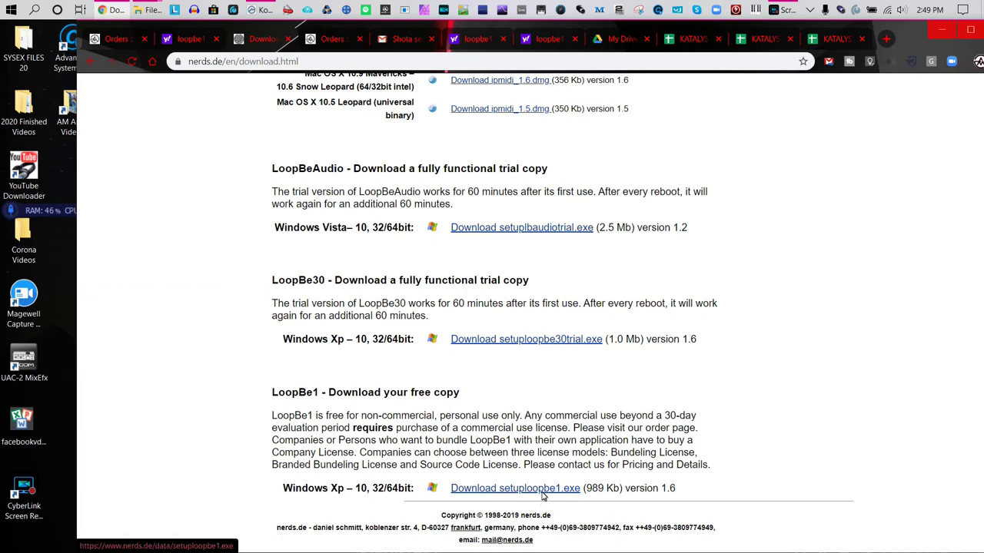
pyautogui.moveTo(867, 35); pyautogui.dragTo(708, 48)
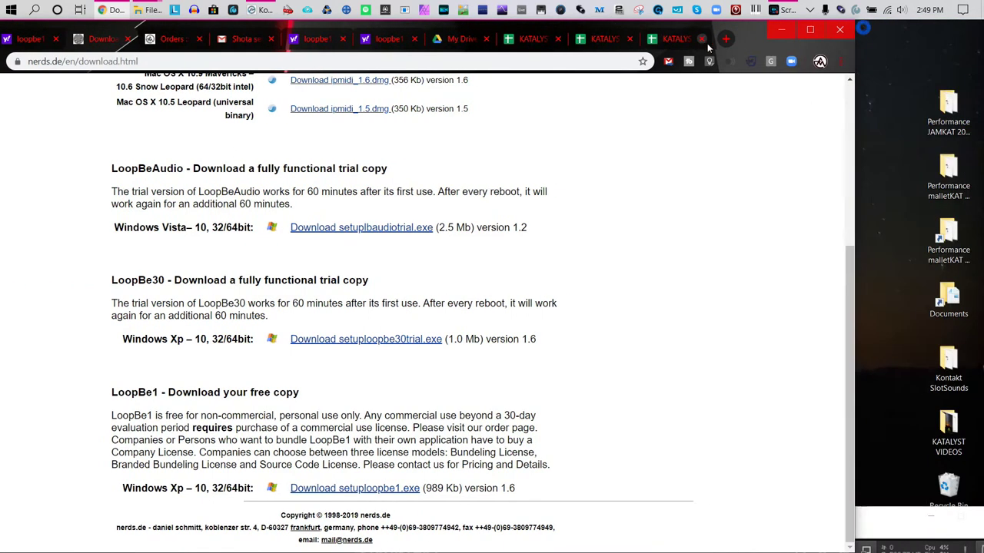
# Close Chrome, launch KATalyst and open the default session's MIDI Select window.
pyautogui.click(840, 29)
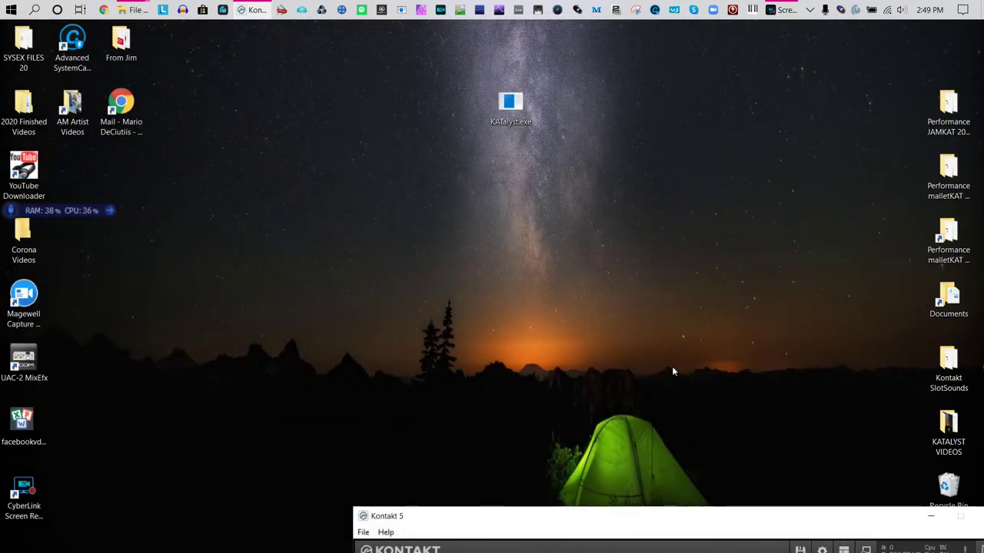
pyautogui.doubleClick(510, 104)
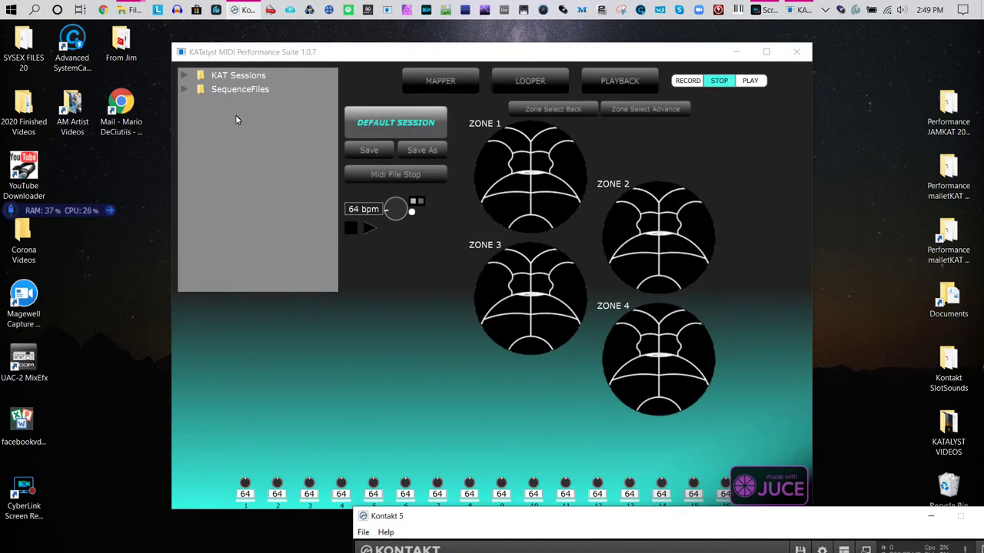
pyautogui.click(401, 119)
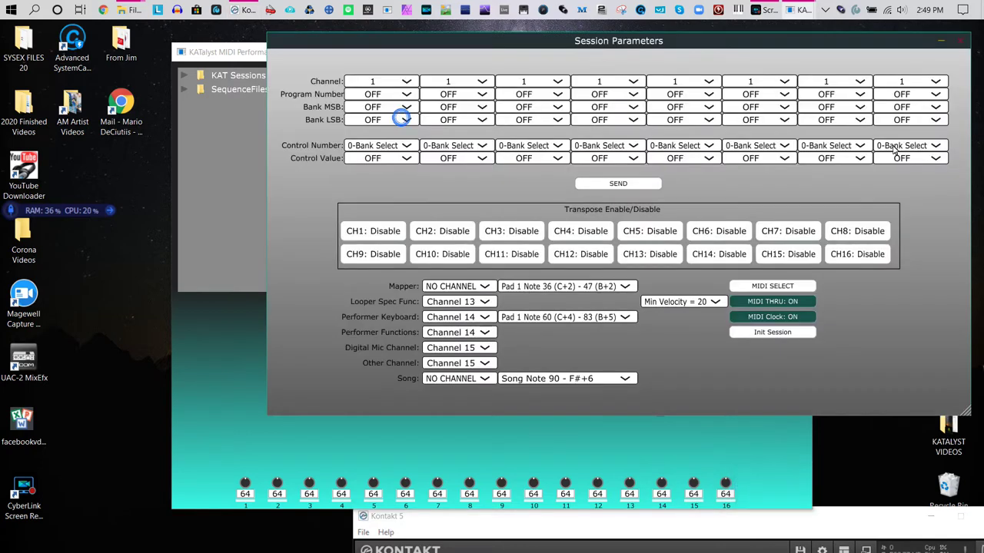
pyautogui.click(769, 289)
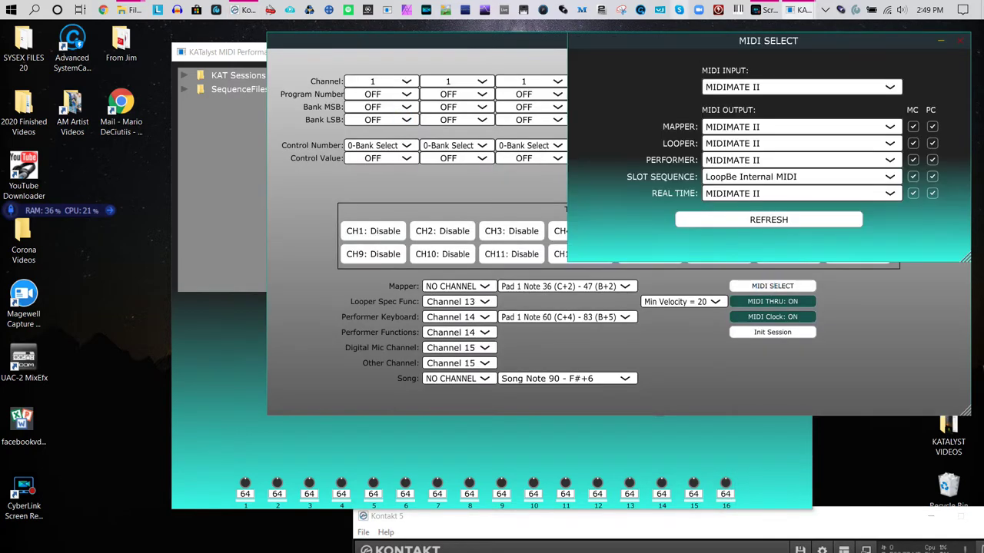
pyautogui.moveTo(789, 40); pyautogui.dragTo(543, 73)
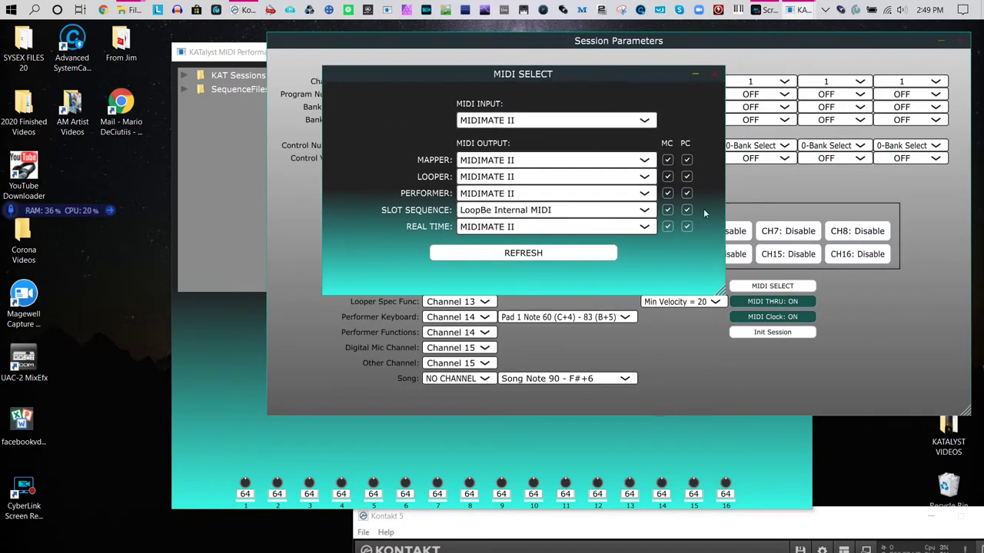
# Set MIDI input to LoopBe Internal MIDI, keeping MIDIMATE II as Mapper and Looper output.
pyautogui.click(534, 209)
pyautogui.click(517, 120)
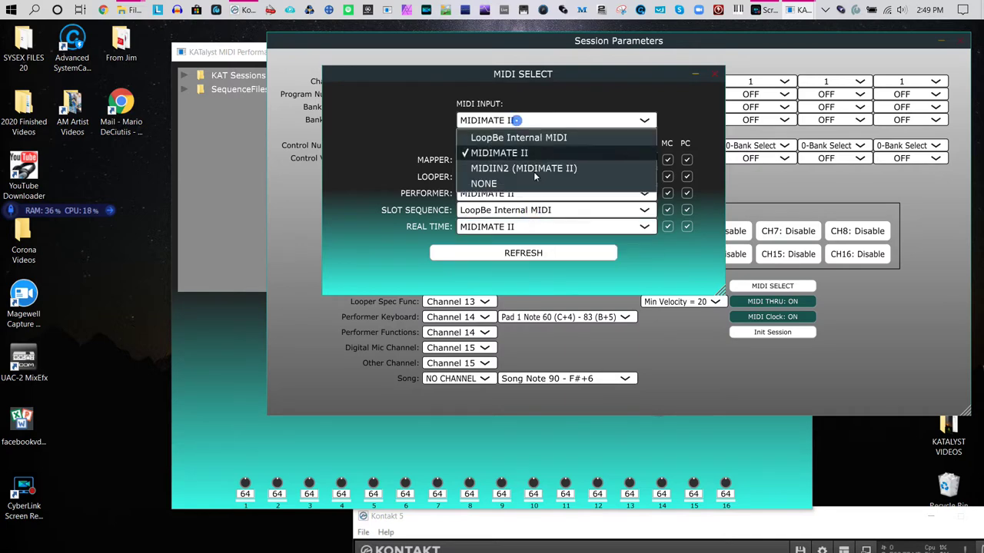
pyautogui.click(524, 138)
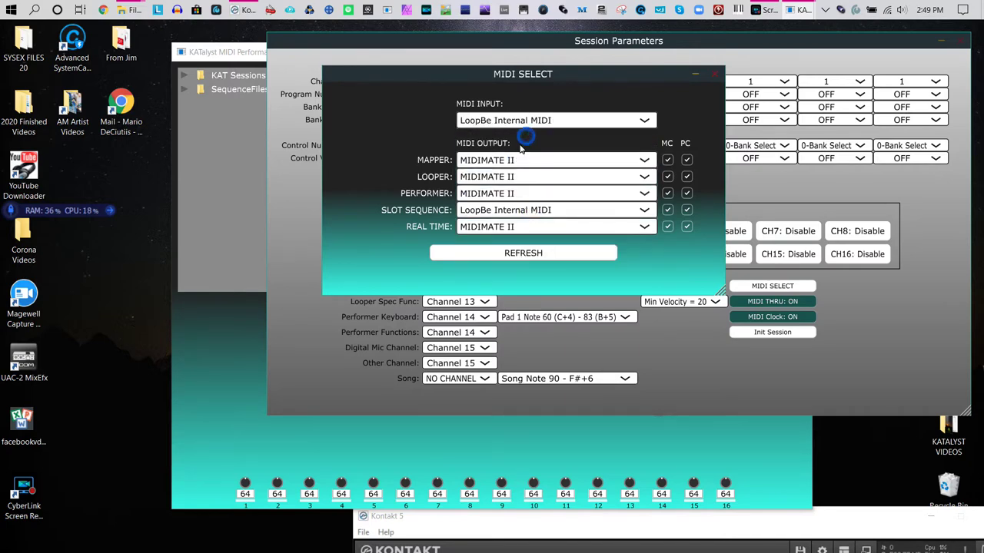
pyautogui.click(518, 161)
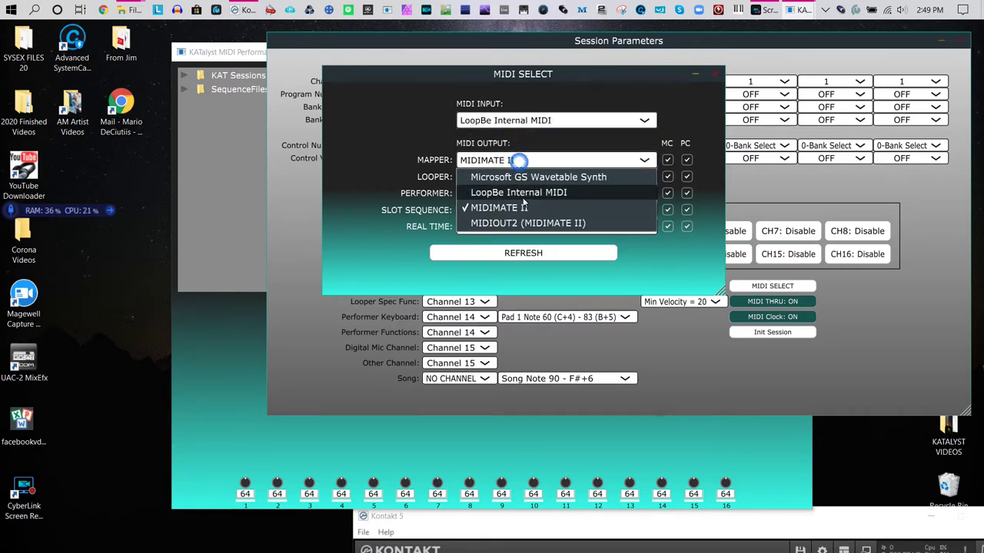
pyautogui.click(522, 208)
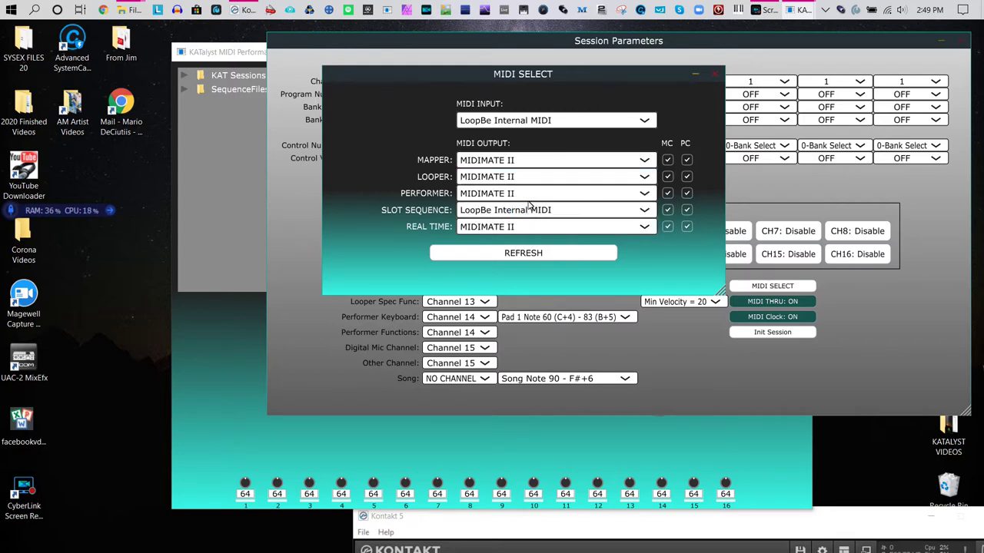
pyautogui.click(524, 179)
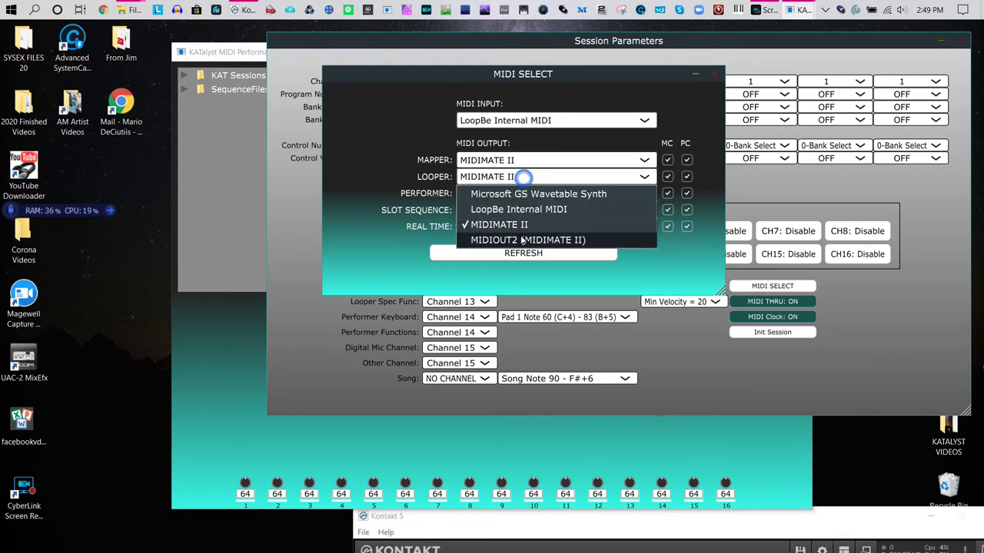
pyautogui.click(529, 190)
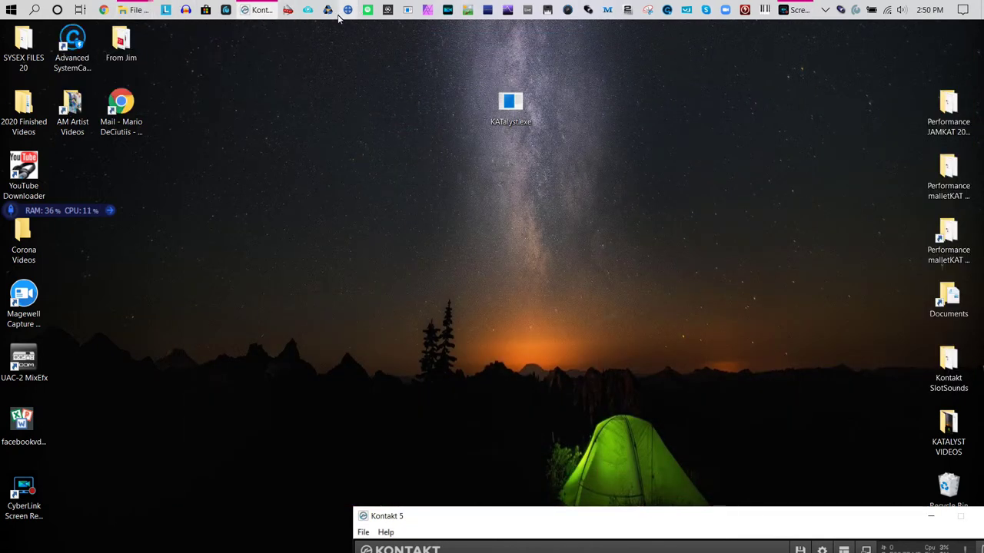
# Show the LoopBe1 internal MIDI port status box and move it to the top-left.
pyautogui.click(589, 13)
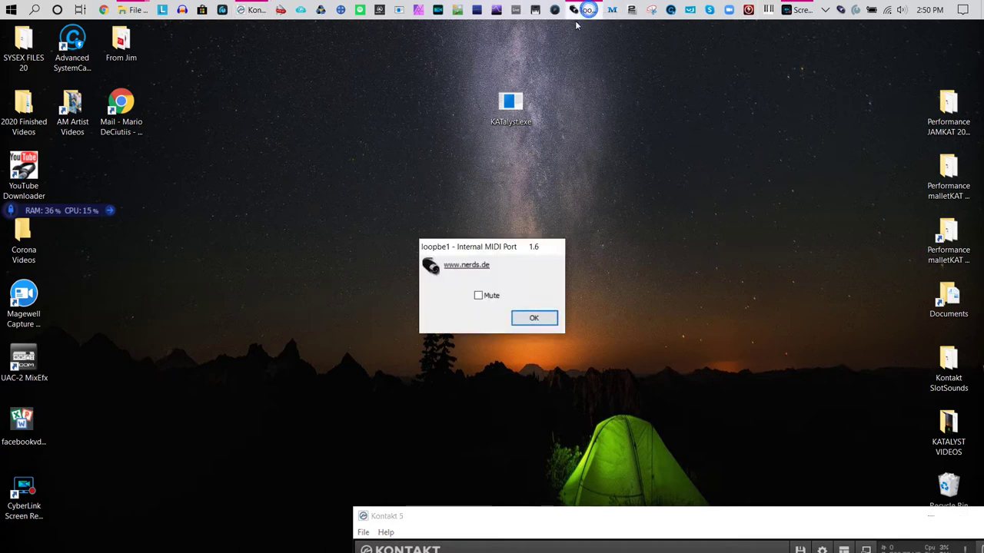
pyautogui.moveTo(503, 244); pyautogui.dragTo(127, 75)
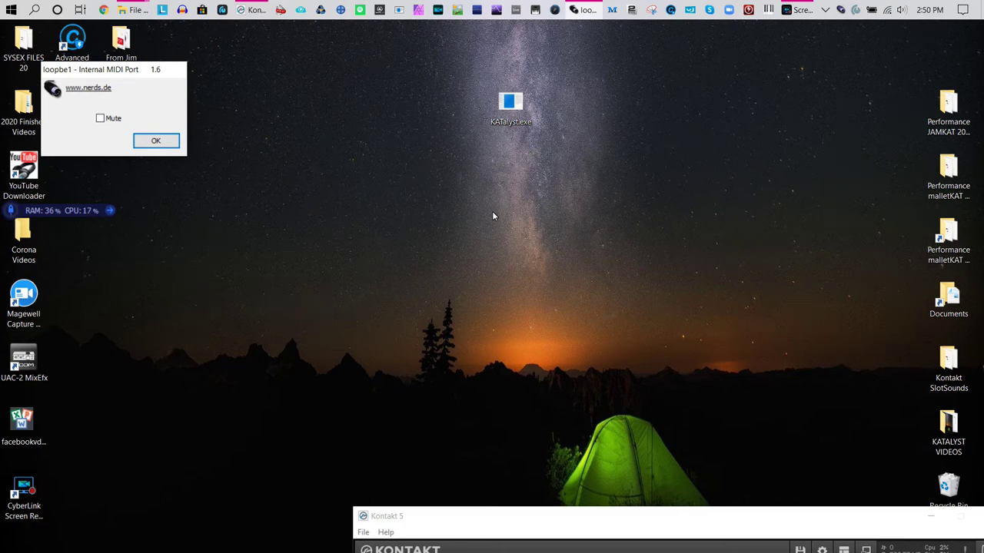
pyautogui.click(589, 9)
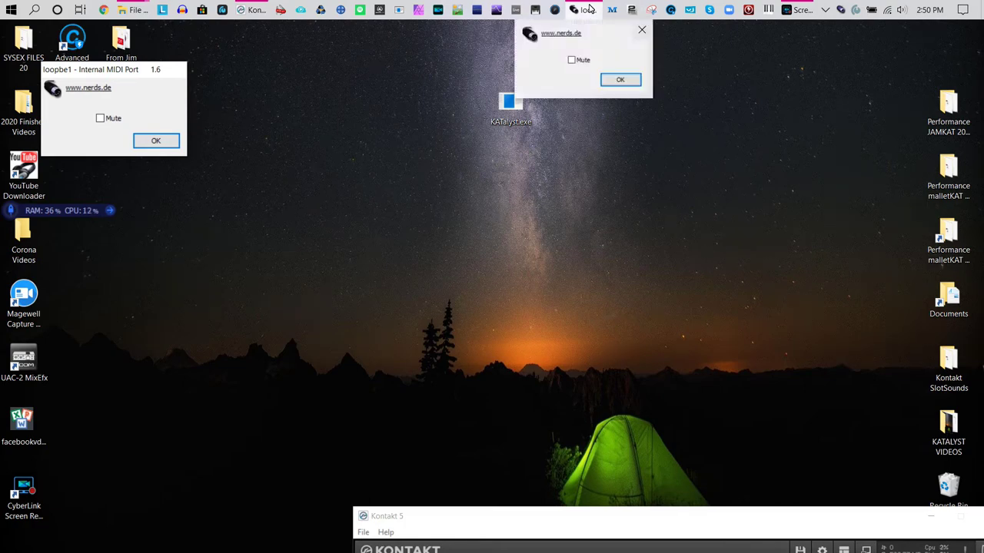
# Launch LoopBe1 Monitor from the Start menu's LoopBe1 - Internal MIDI Port folder.
pyautogui.click(10, 9)
pyautogui.scroll(-15, 77, 227)
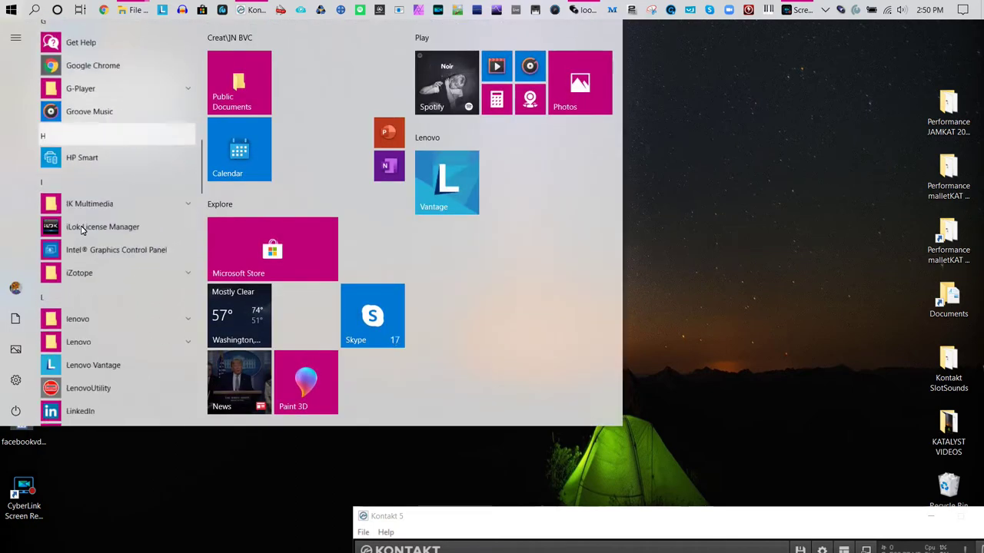
pyautogui.scroll(-2, 78, 231)
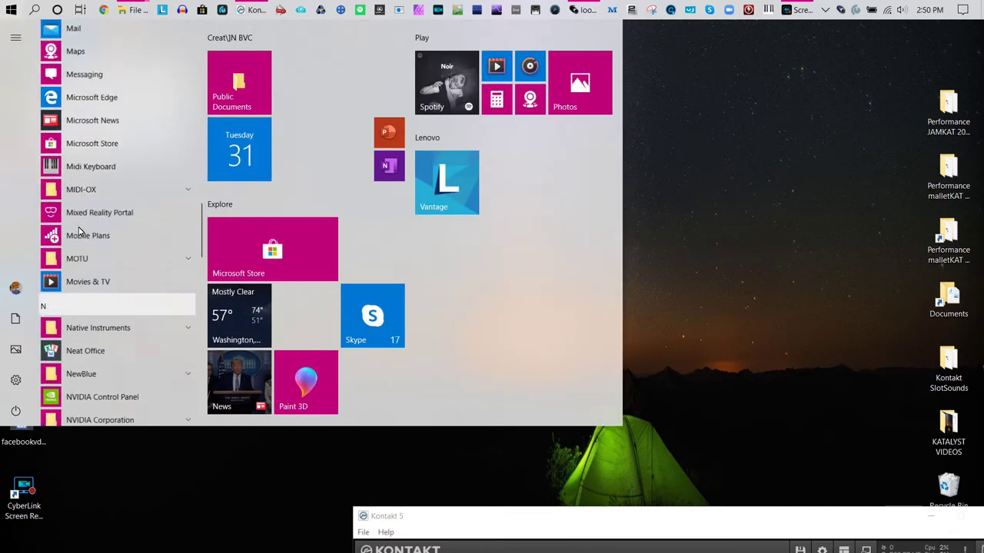
pyautogui.scroll(4, 78, 231)
pyautogui.scroll(1, 78, 230)
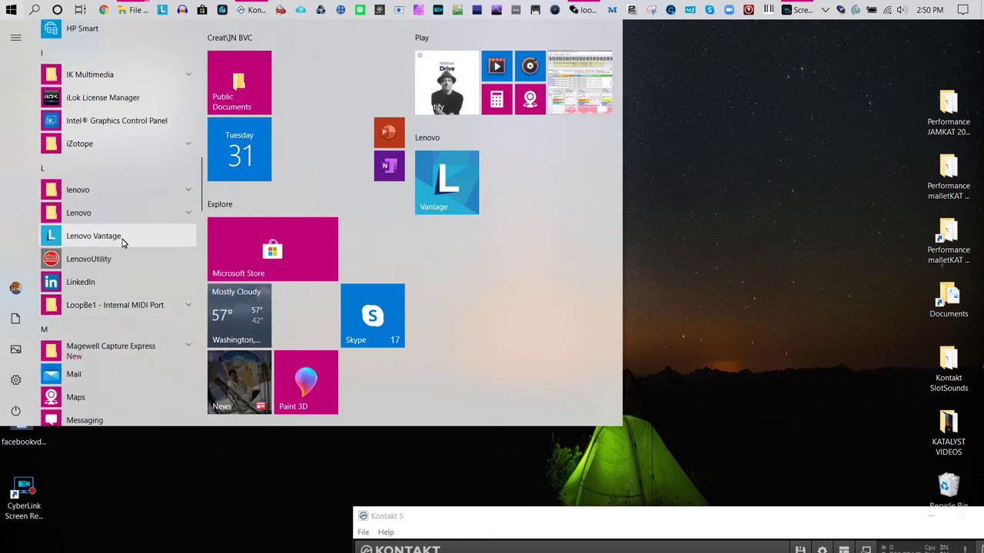
pyautogui.click(117, 308)
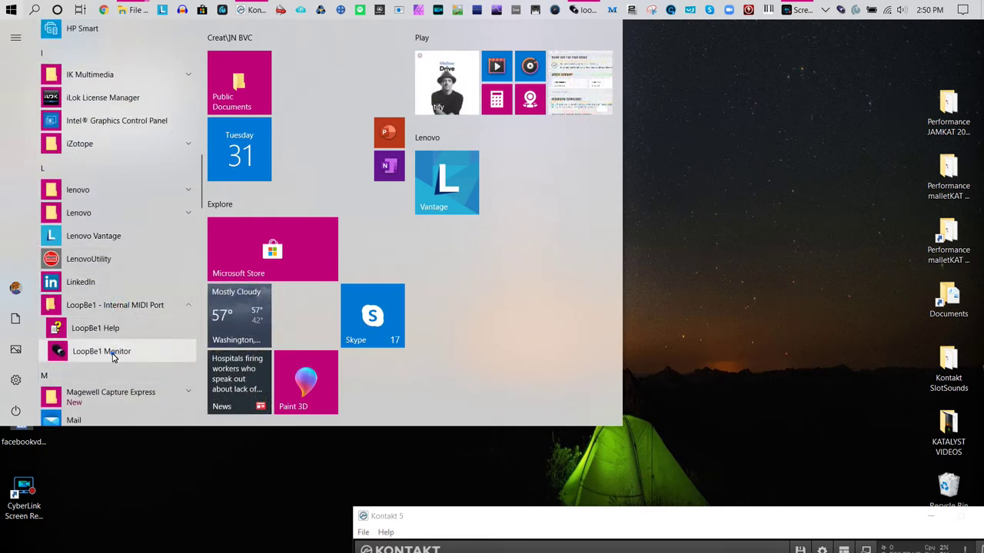
pyautogui.click(85, 351)
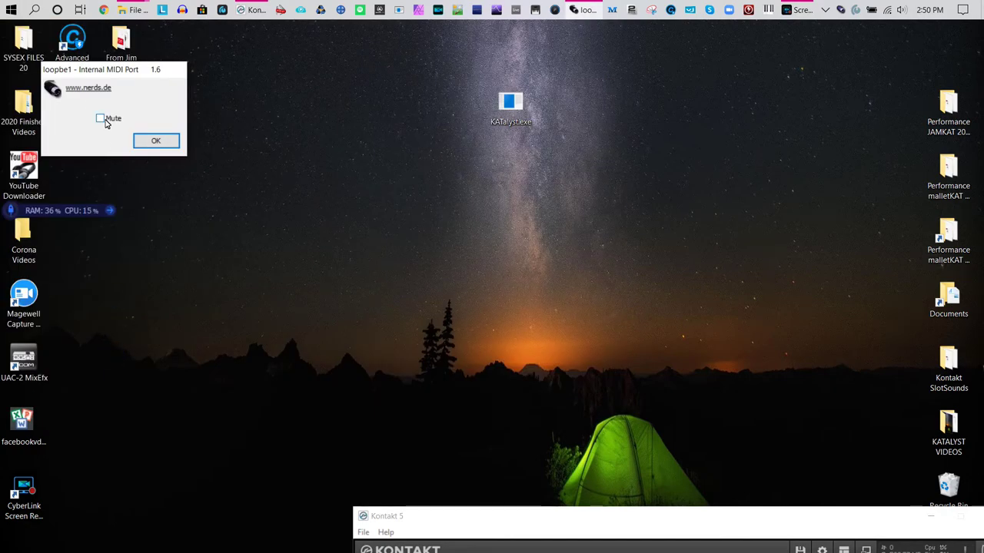
# Relaunch KATalyst and route the Slot Sequence output to LoopBe Internal MIDI in MIDI Select.
pyautogui.click(516, 104)
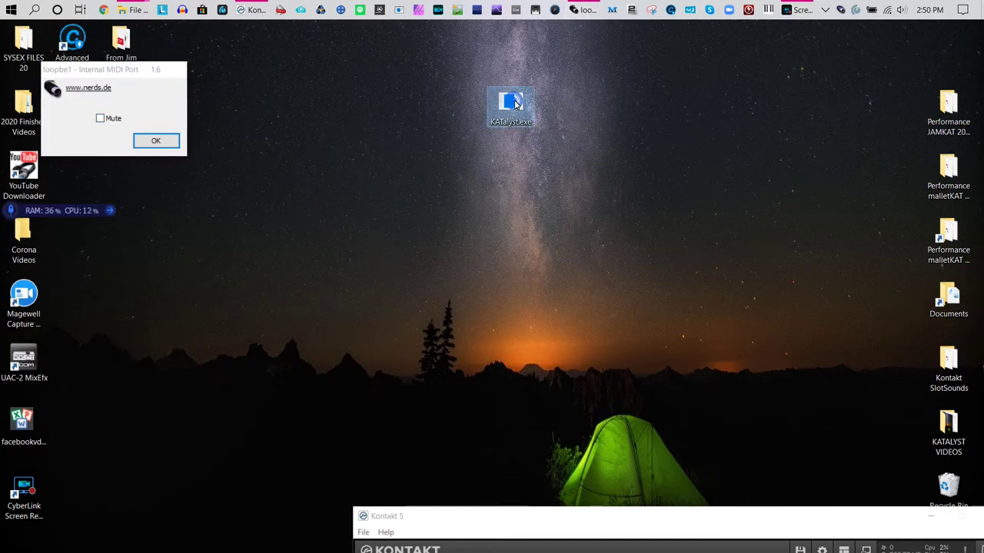
pyautogui.doubleClick(517, 104)
pyautogui.click(403, 119)
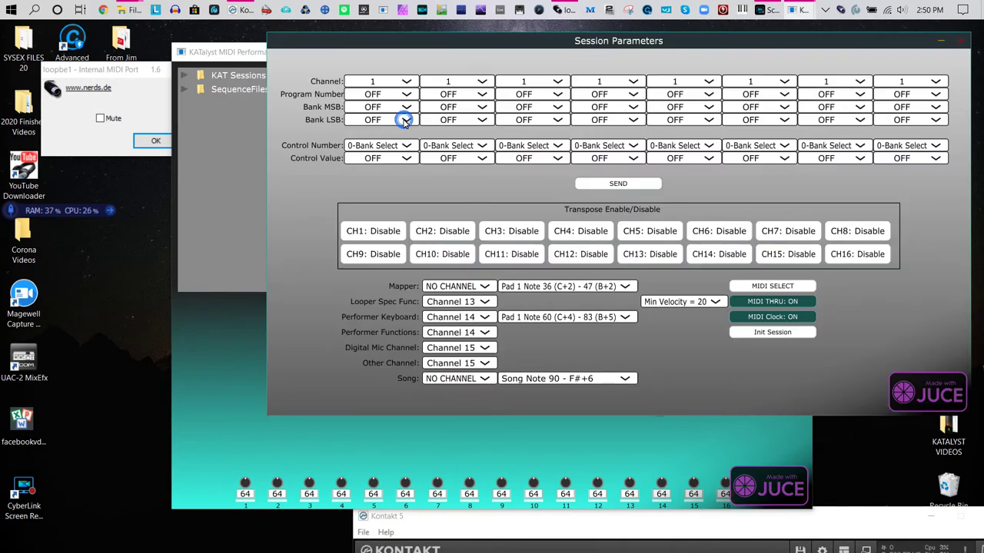
pyautogui.click(780, 286)
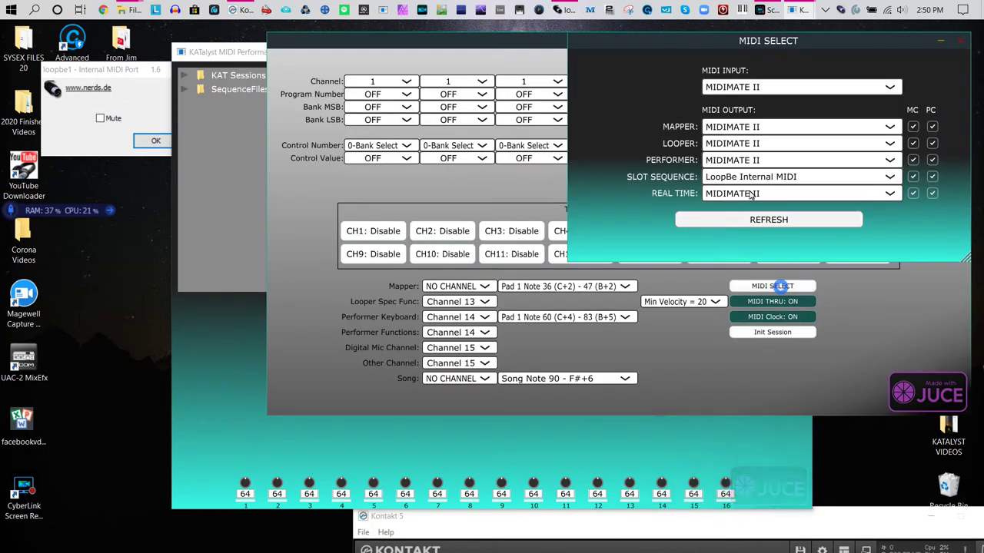
pyautogui.click(742, 86)
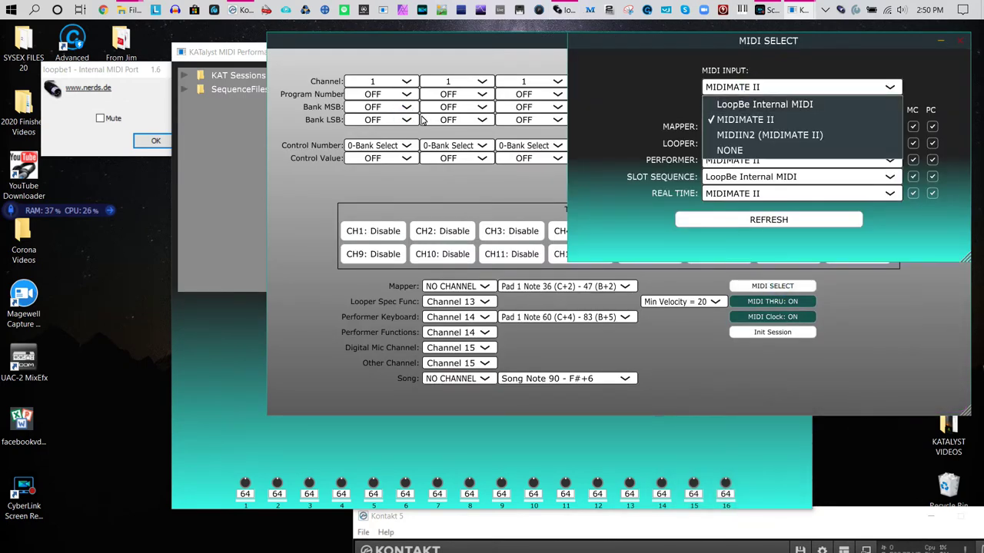
pyautogui.click(442, 179)
pyautogui.click(753, 161)
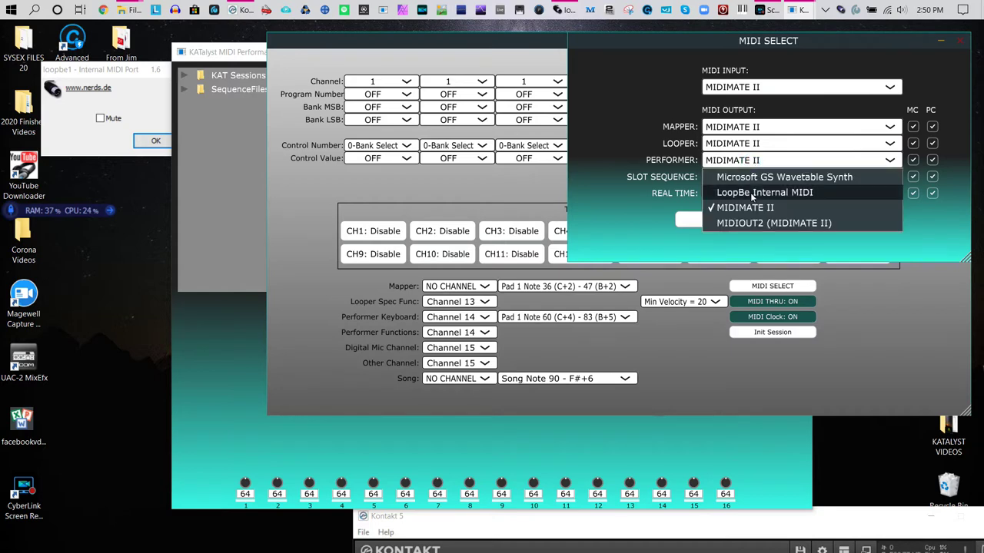
pyautogui.click(752, 193)
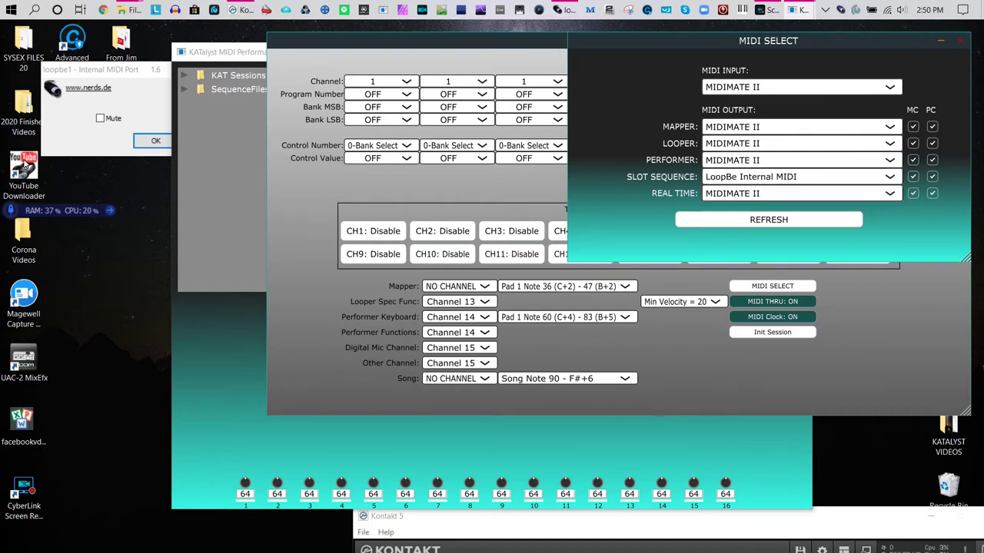
# Move the LoopBe1 monitor to the top-left and make sure Mute is unchecked.
pyautogui.click(100, 118)
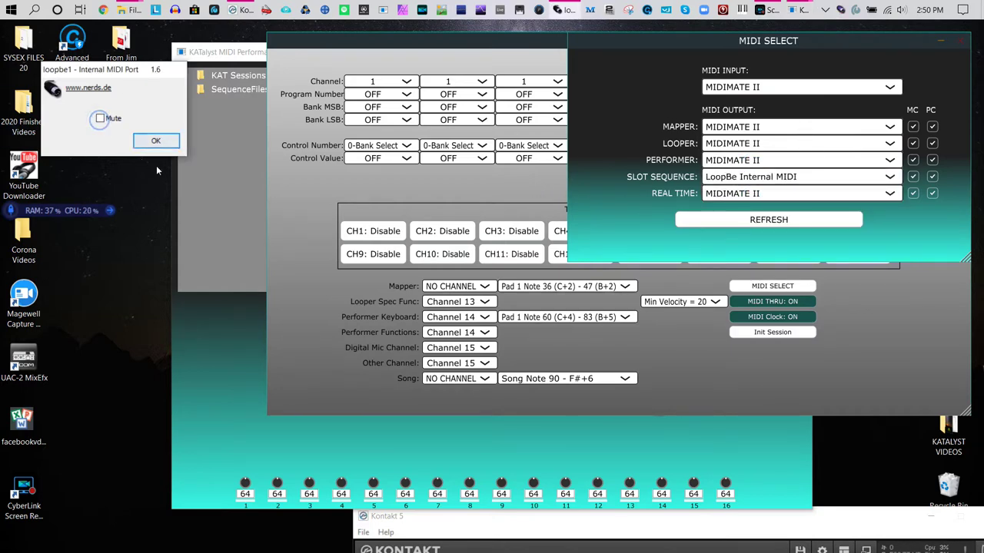
pyautogui.moveTo(137, 76); pyautogui.dragTo(101, 43)
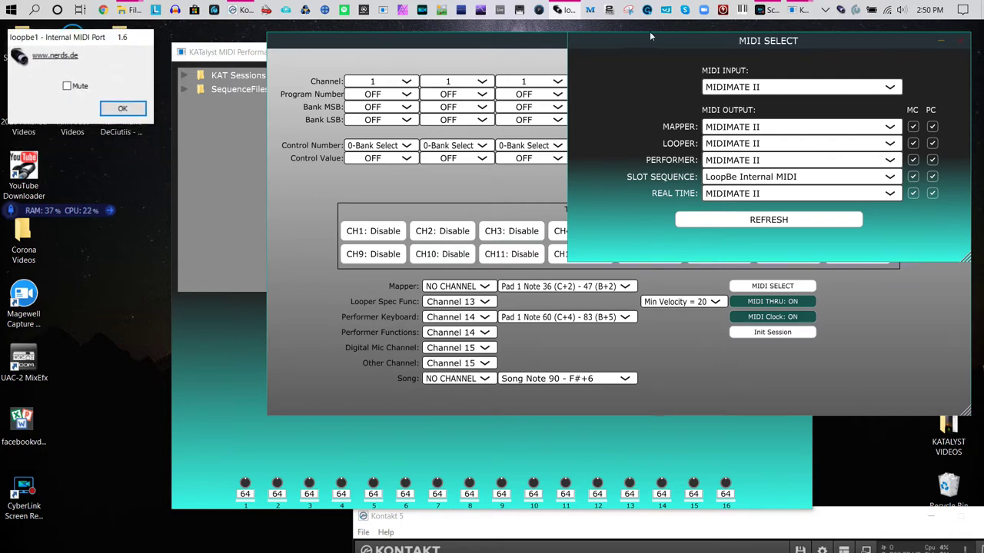
pyautogui.click(67, 85)
pyautogui.click(766, 89)
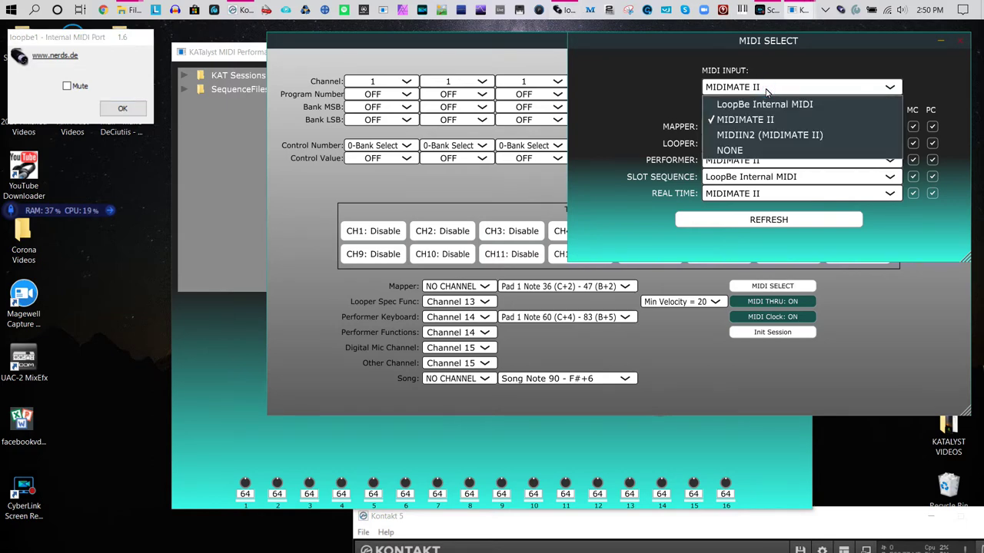
pyautogui.click(766, 89)
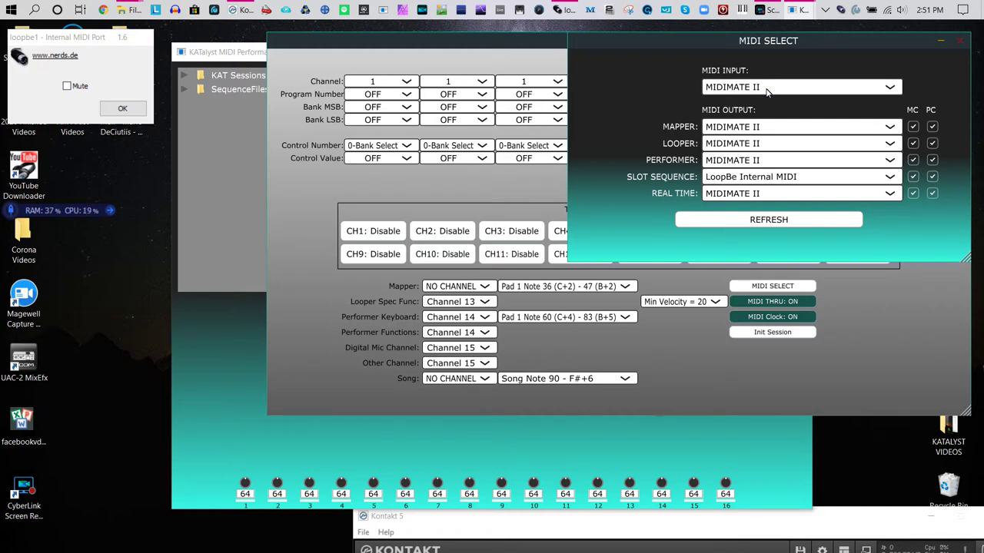
pyautogui.click(740, 87)
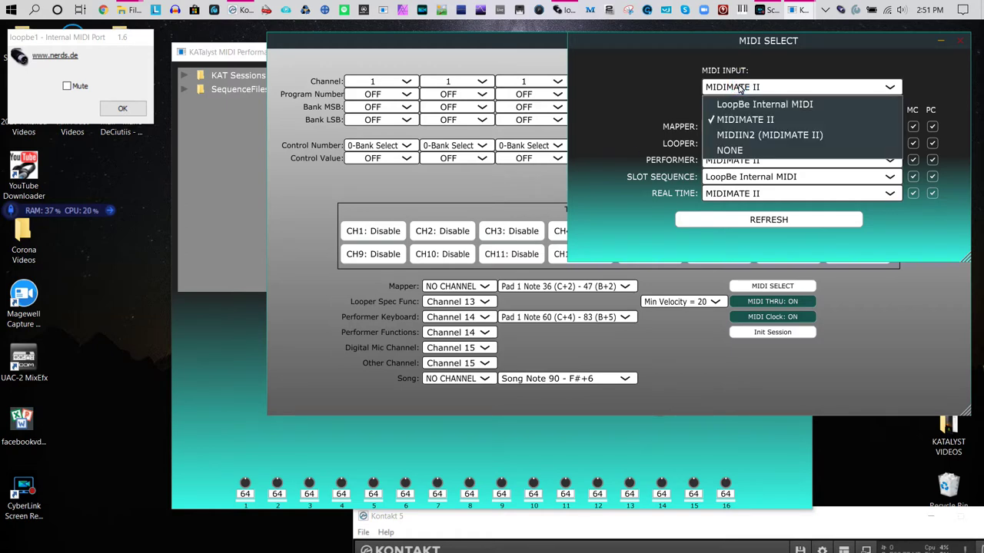
pyautogui.click(738, 87)
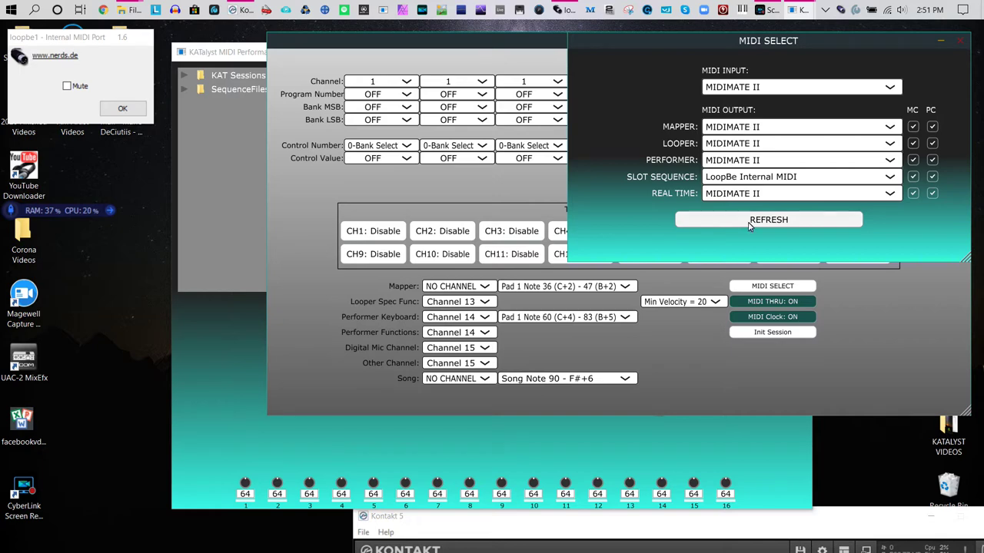
pyautogui.click(732, 128)
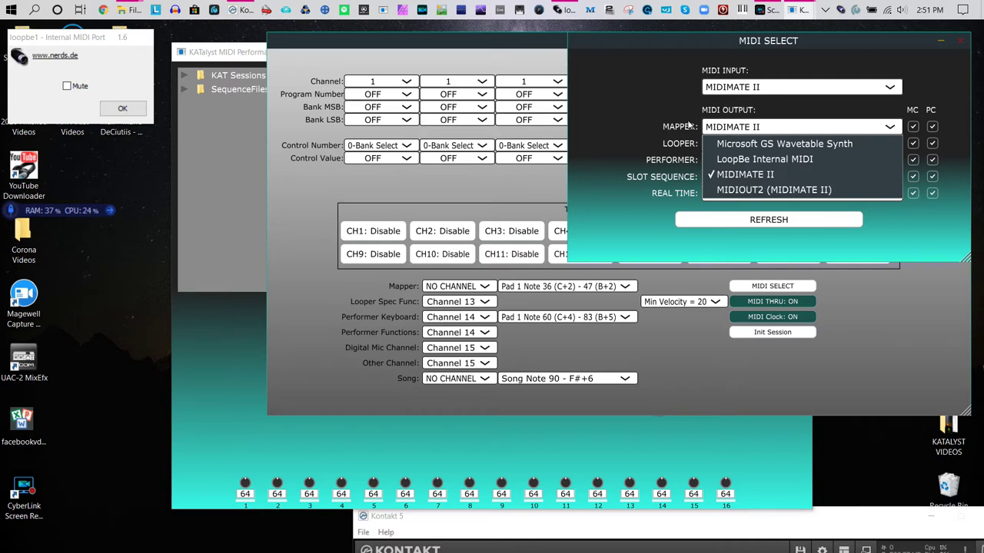
# Route Mapper, Looper, Performer and Real Time outputs to LoopBe Internal MIDI, then close MIDI Select.
pyautogui.click(663, 93)
pyautogui.click(742, 127)
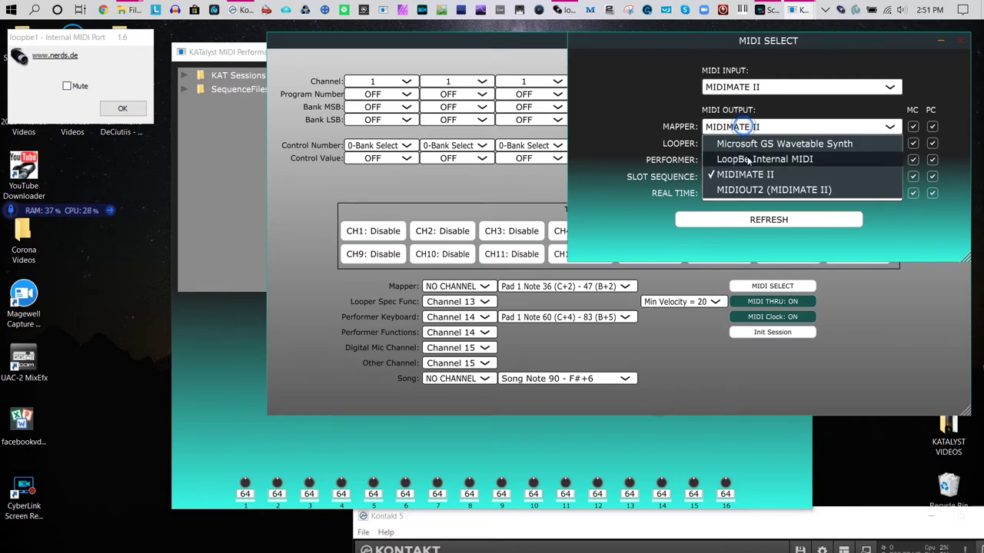
pyautogui.click(747, 160)
pyautogui.click(745, 143)
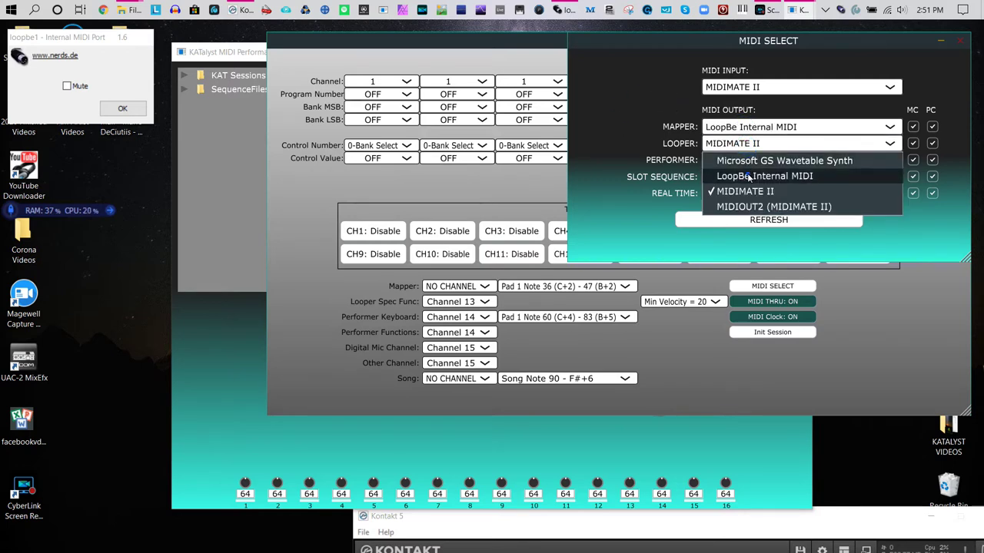
pyautogui.click(749, 176)
pyautogui.click(746, 160)
pyautogui.click(751, 189)
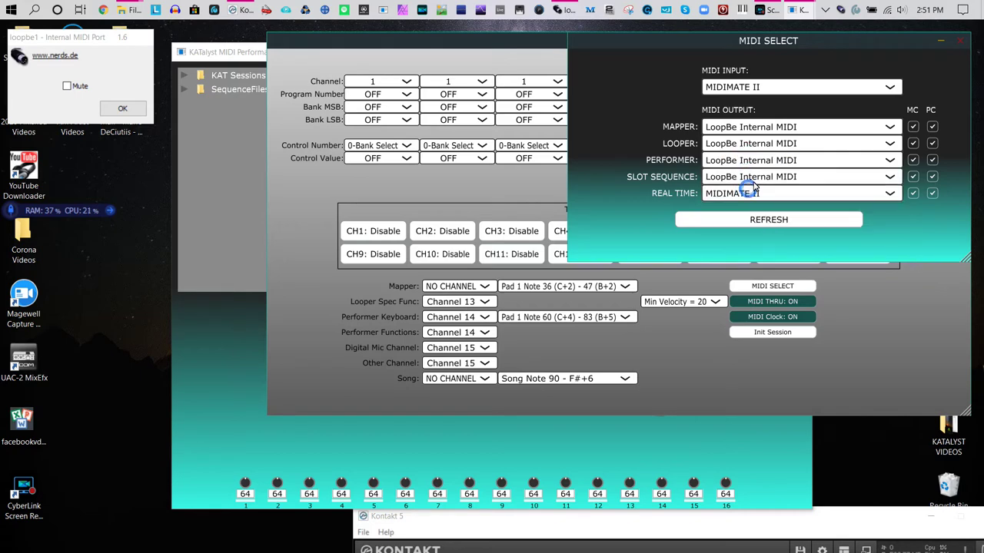
pyautogui.click(753, 194)
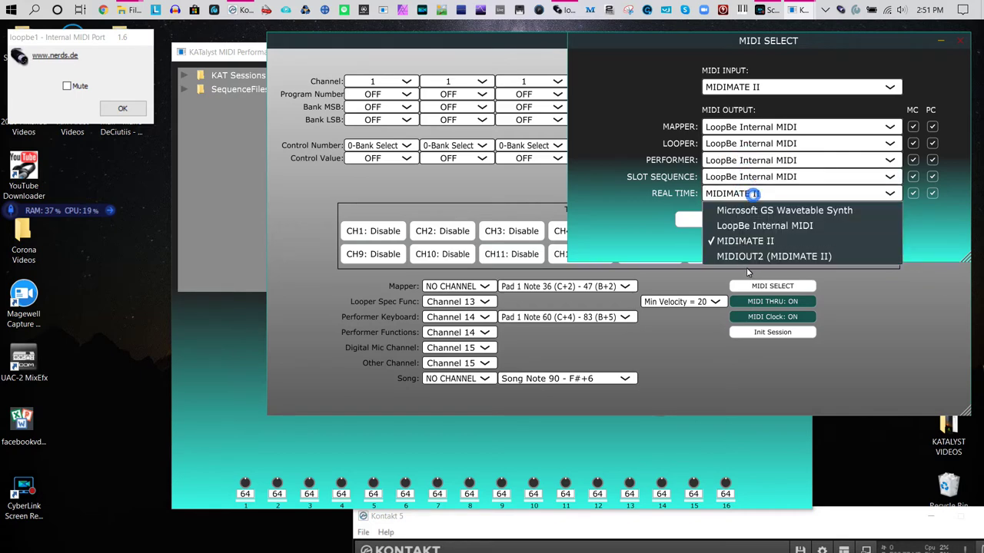
pyautogui.click(755, 223)
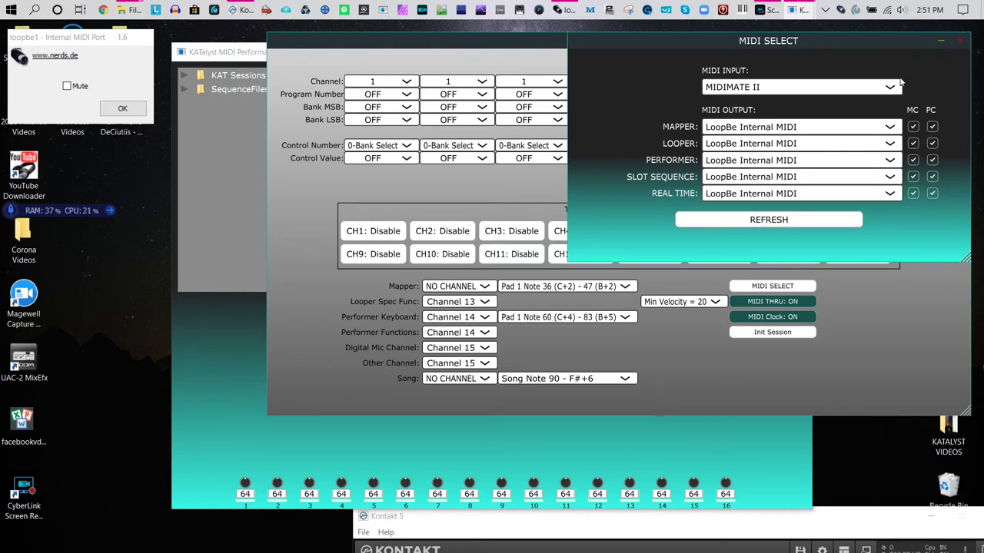
pyautogui.click(959, 42)
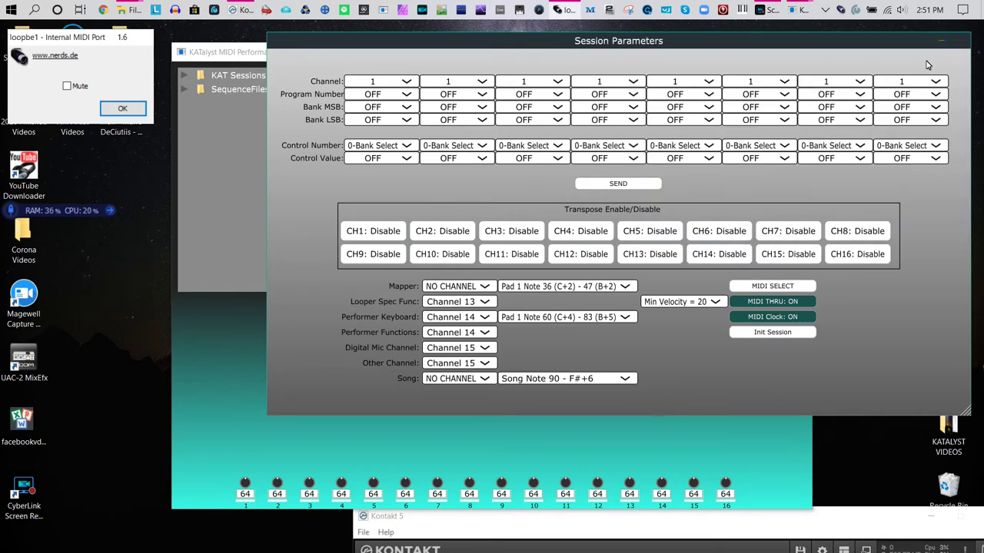
pyautogui.click(959, 42)
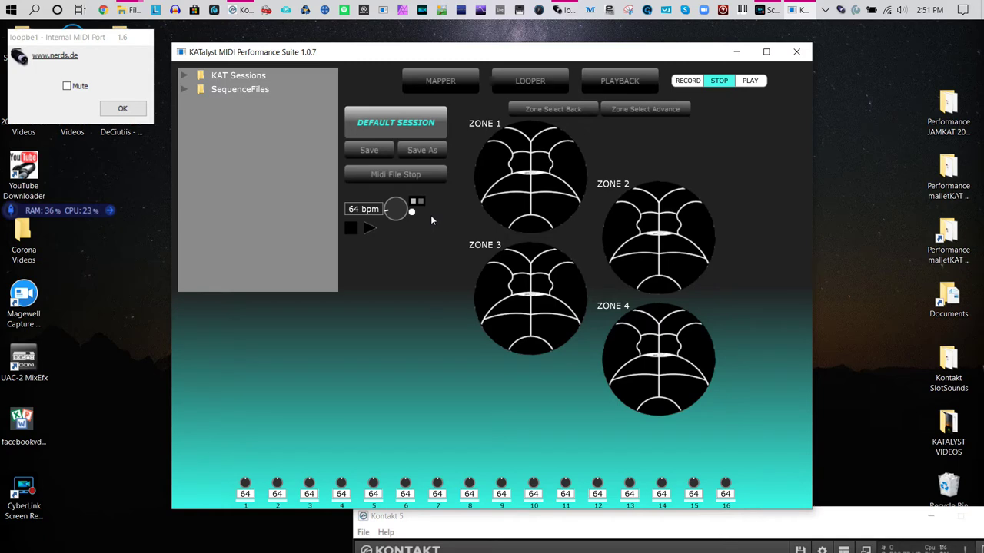
pyautogui.click(431, 155)
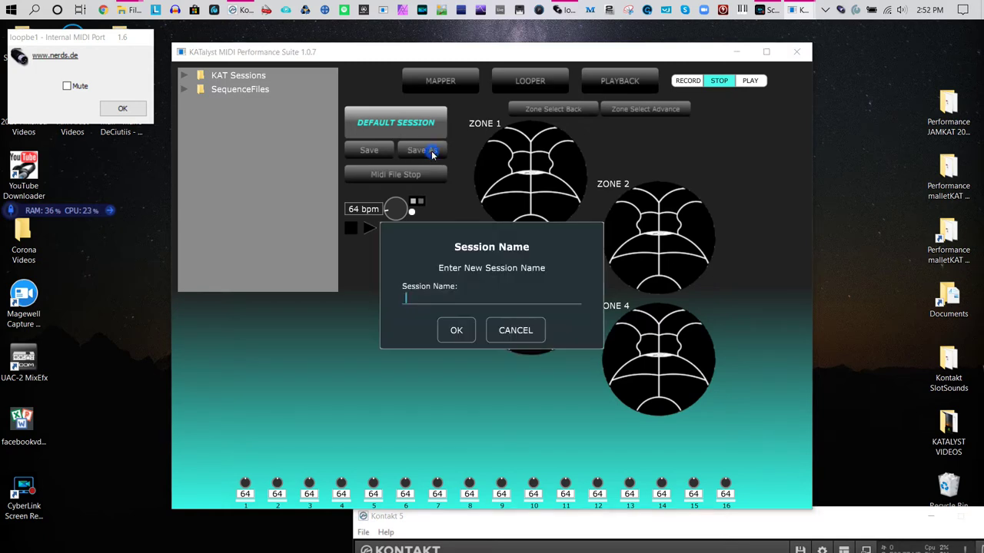
pyautogui.click(524, 329)
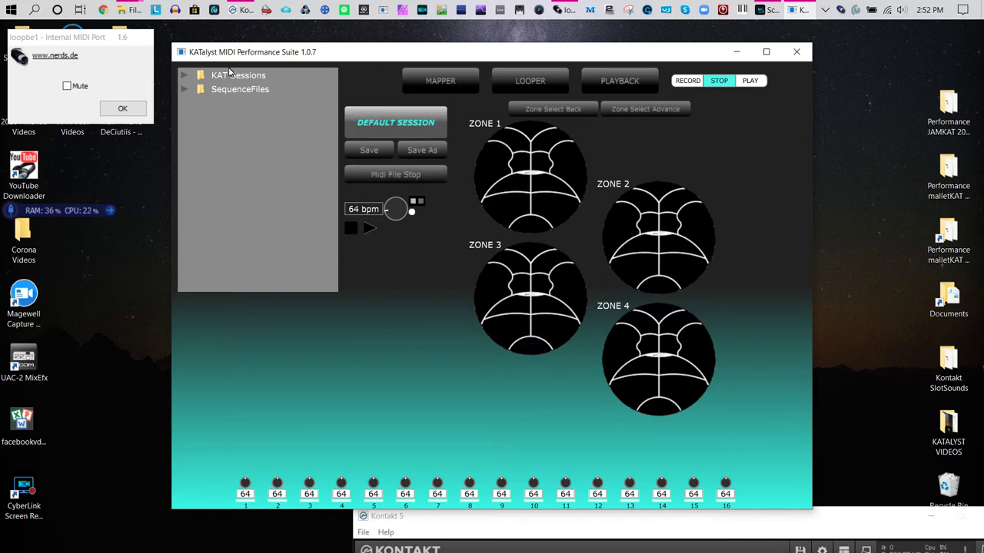
# Load India in 5.kit from KAT Sessions as the session at 93 bpm and show Looper functions.
pyautogui.moveTo(407, 58); pyautogui.dragTo(452, 42)
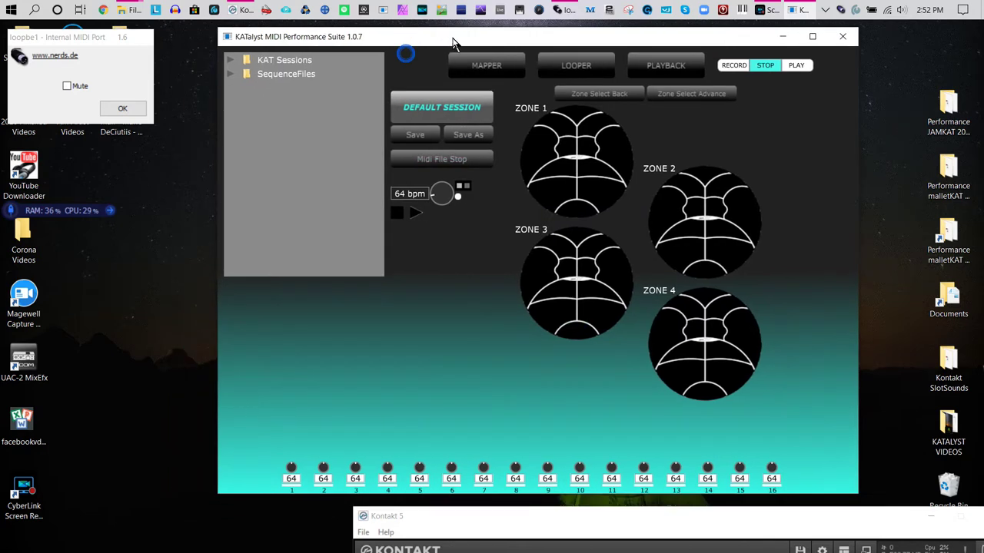
pyautogui.click(227, 62)
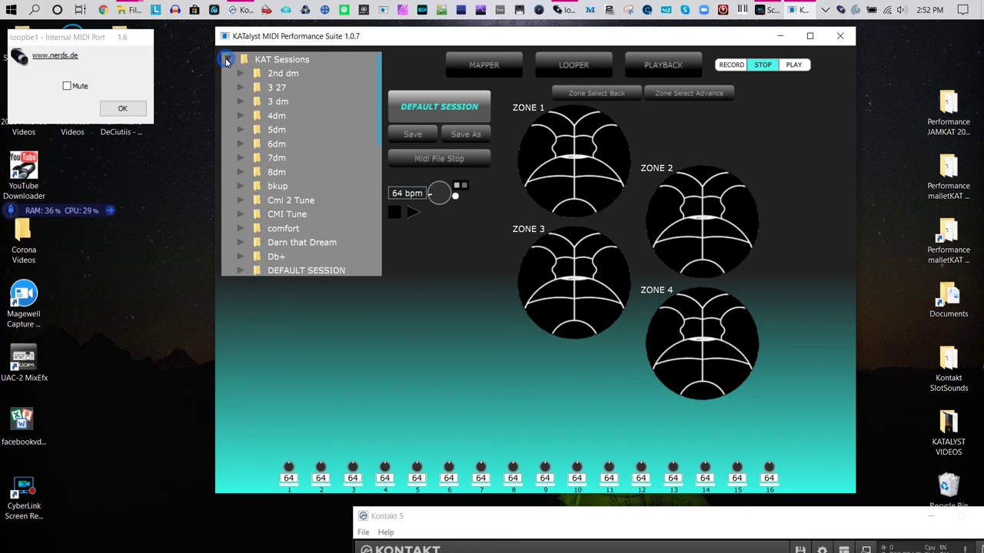
pyautogui.scroll(-5, 305, 167)
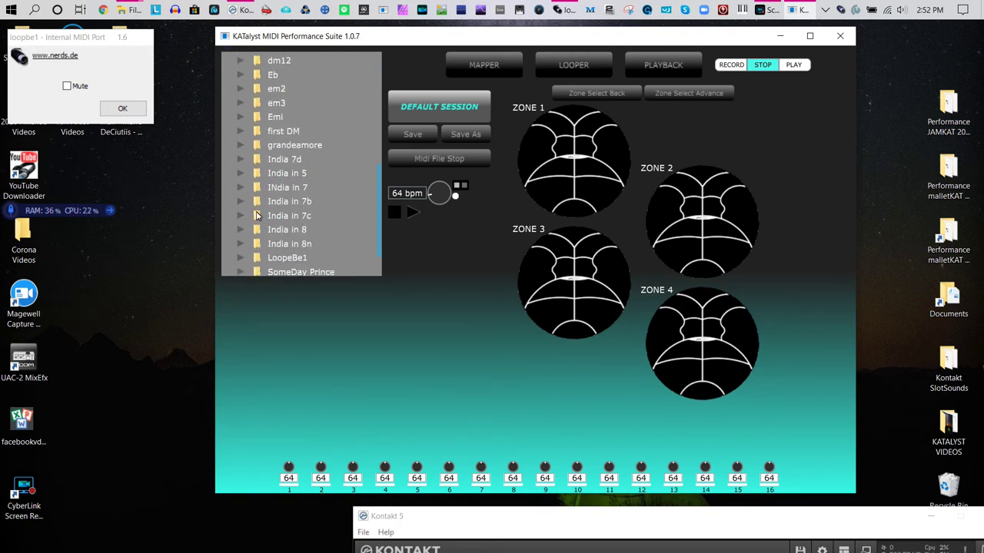
pyautogui.click(240, 174)
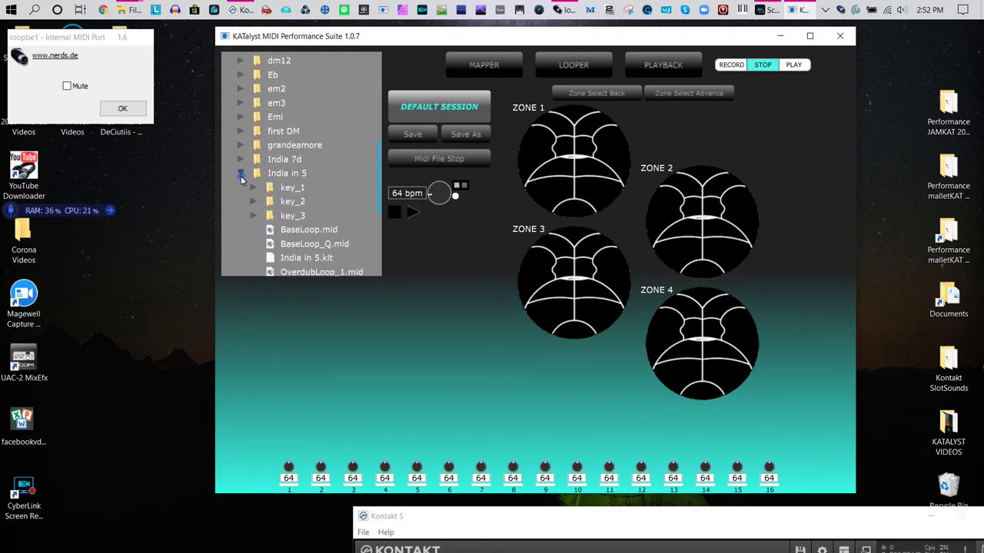
pyautogui.click(313, 258)
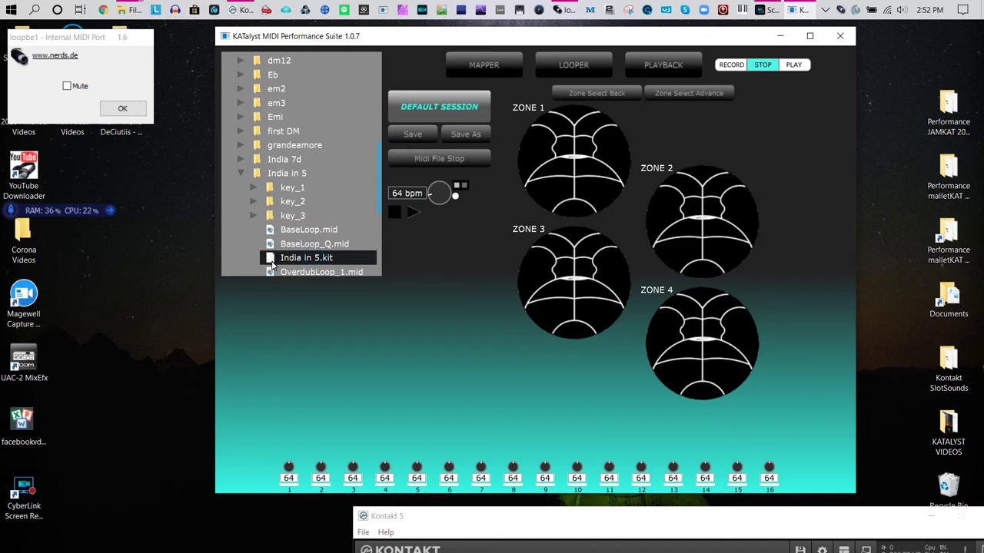
pyautogui.moveTo(271, 264); pyautogui.dragTo(452, 116)
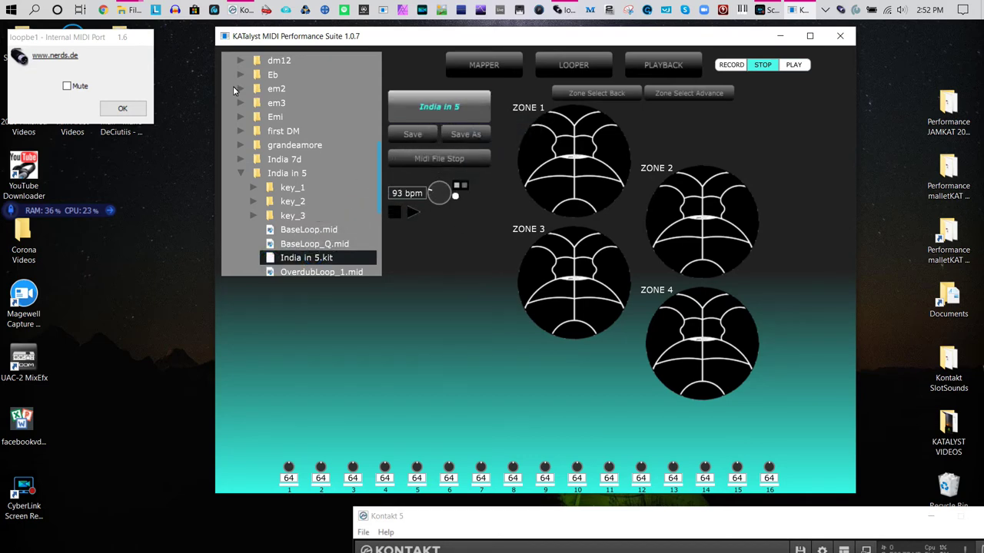
pyautogui.moveTo(620, 37); pyautogui.dragTo(547, 29)
pyautogui.click(501, 58)
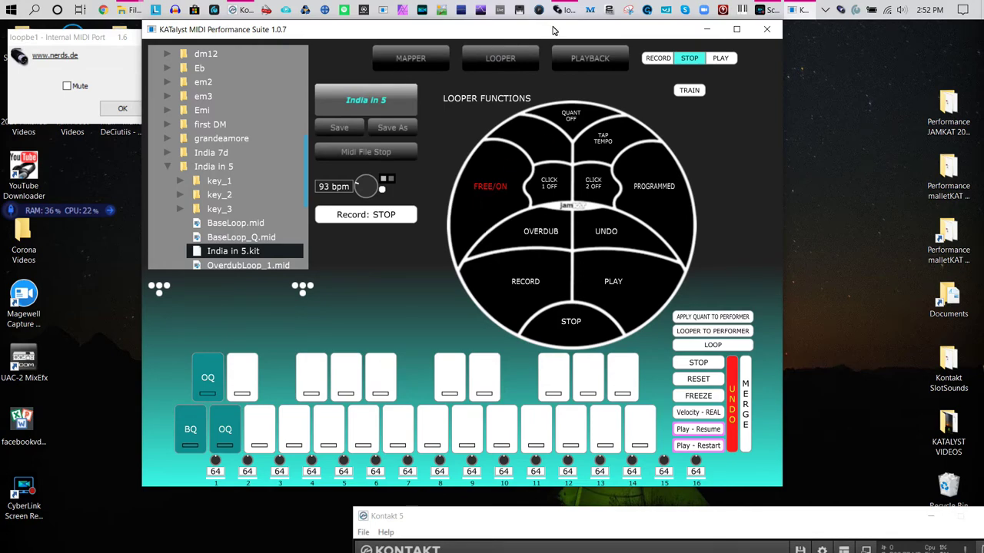
# Check the India in 5 MIDI routing (MIDIMATE II in, LoopBe out), then bring Kontakt 5 forward.
pyautogui.moveTo(555, 30); pyautogui.dragTo(430, 39)
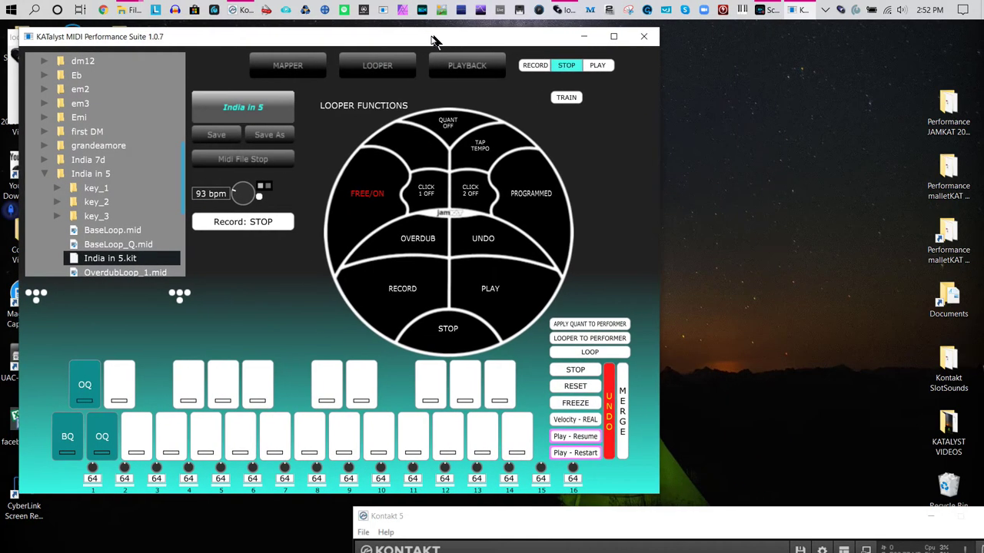
pyautogui.click(245, 114)
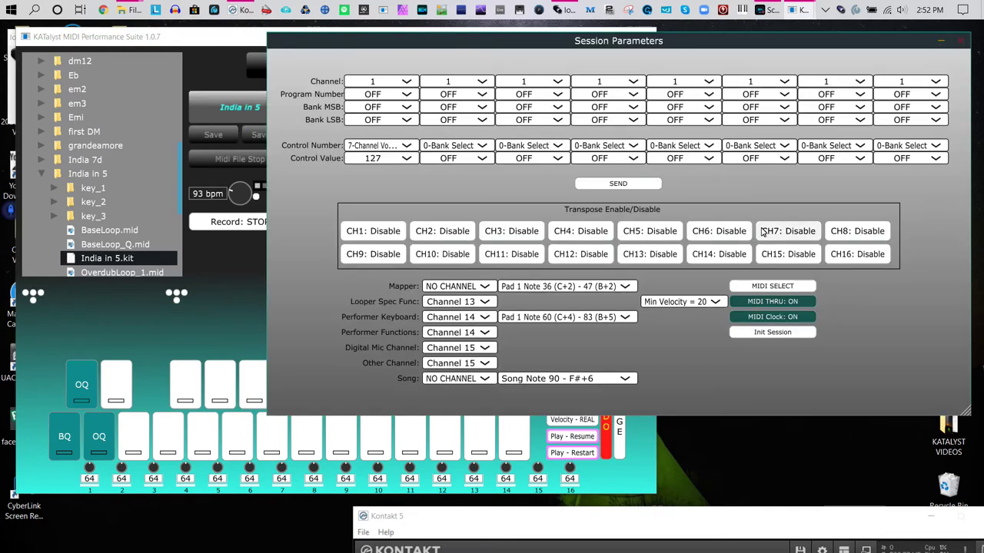
pyautogui.click(774, 288)
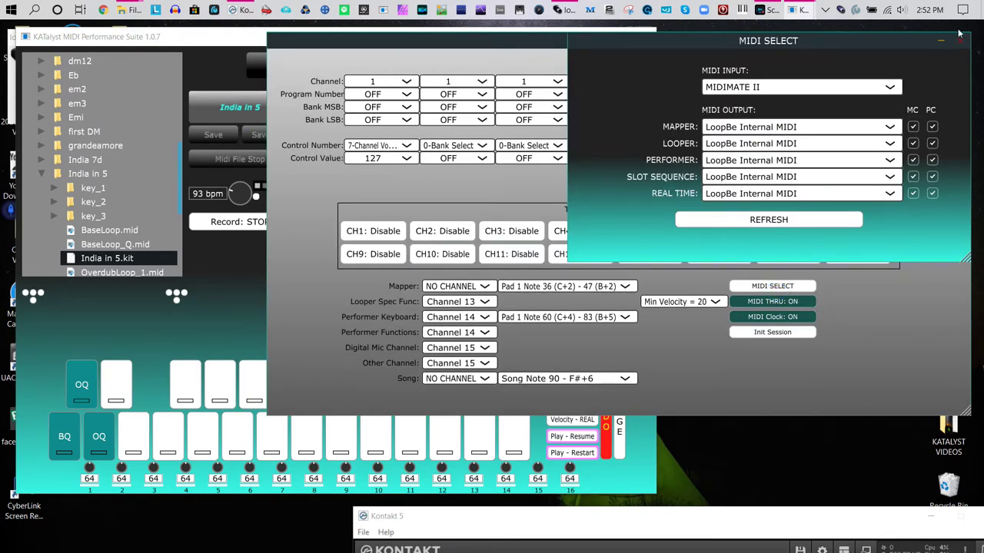
pyautogui.moveTo(871, 36); pyautogui.dragTo(587, 54)
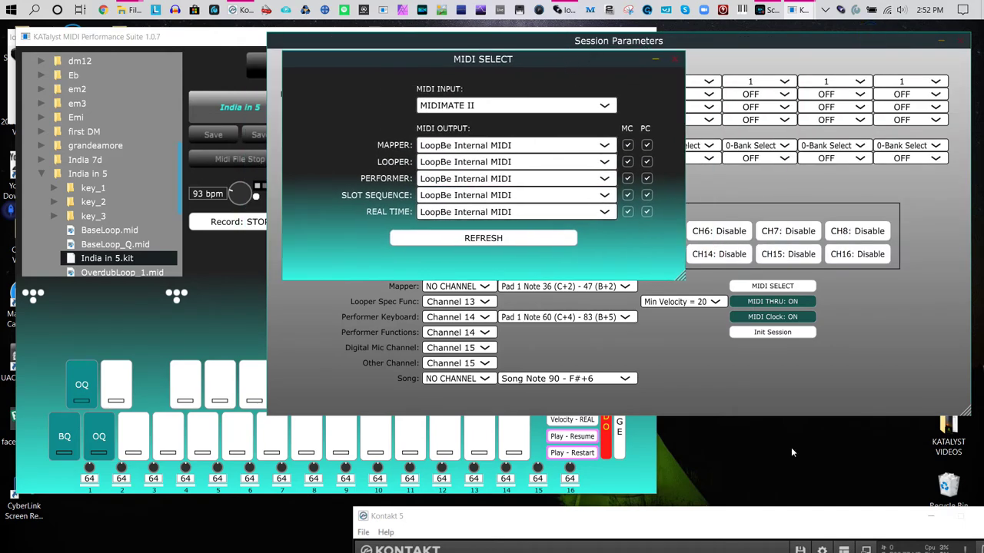
pyautogui.moveTo(862, 534); pyautogui.dragTo(708, 38)
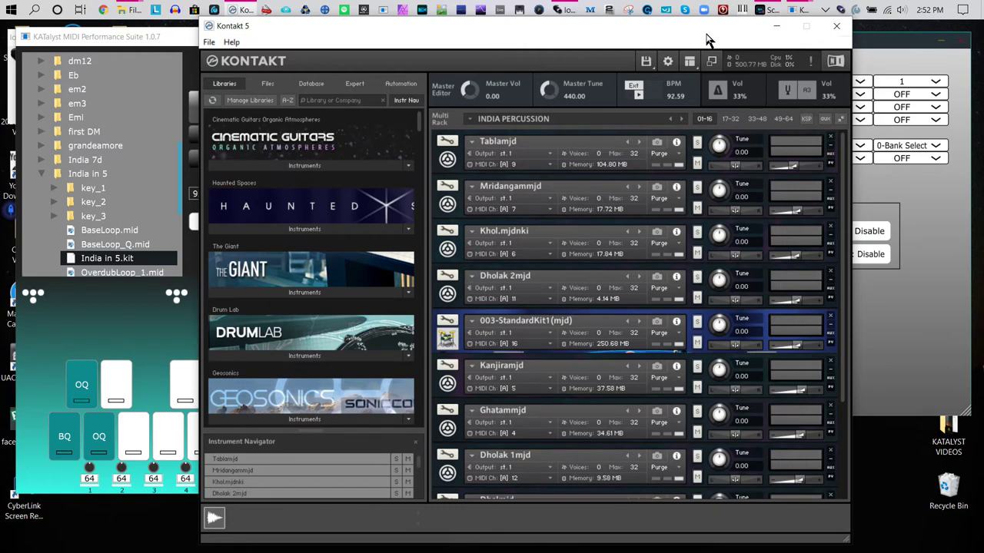
pyautogui.moveTo(709, 38); pyautogui.dragTo(706, 468)
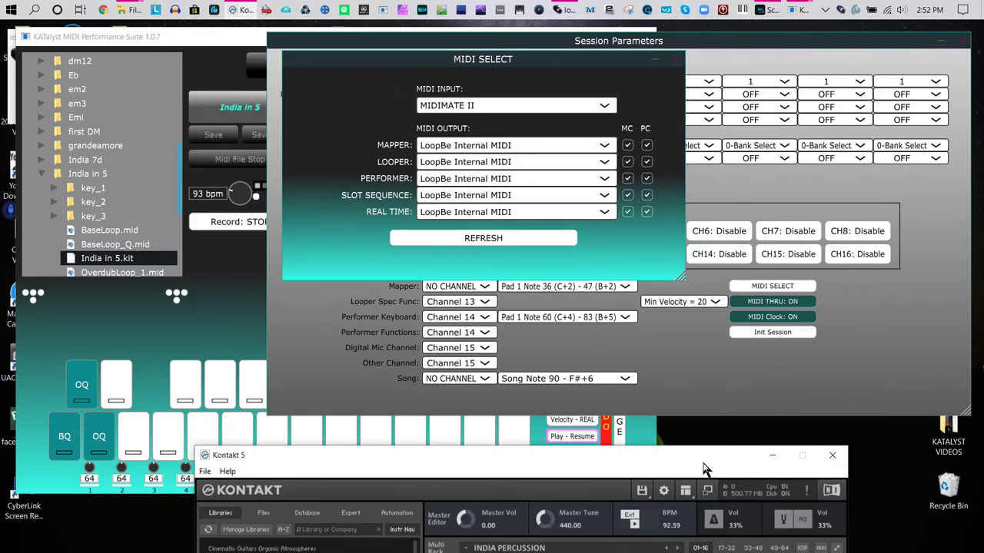
pyautogui.moveTo(706, 469); pyautogui.dragTo(715, 44)
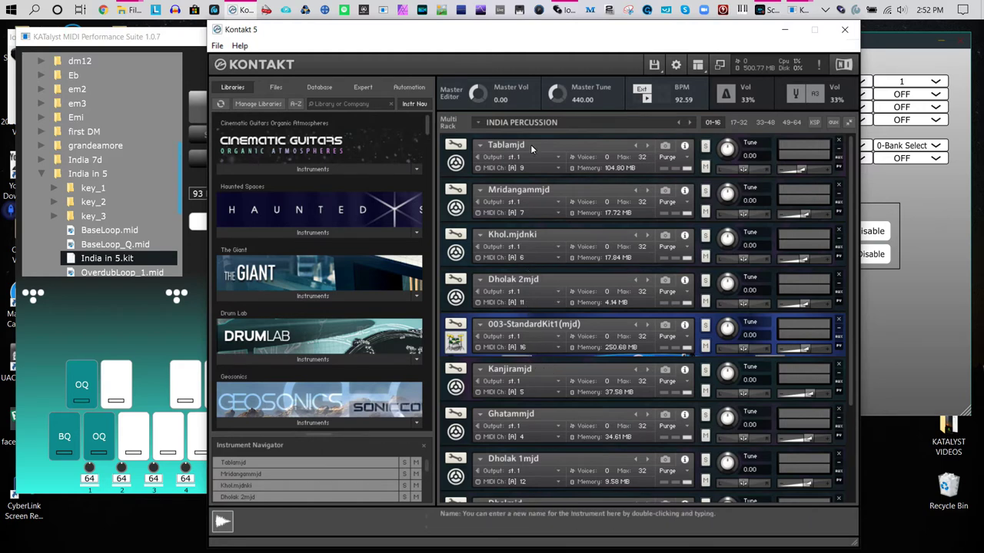
pyautogui.scroll(-1, 656, 413)
pyautogui.scroll(-2, 656, 413)
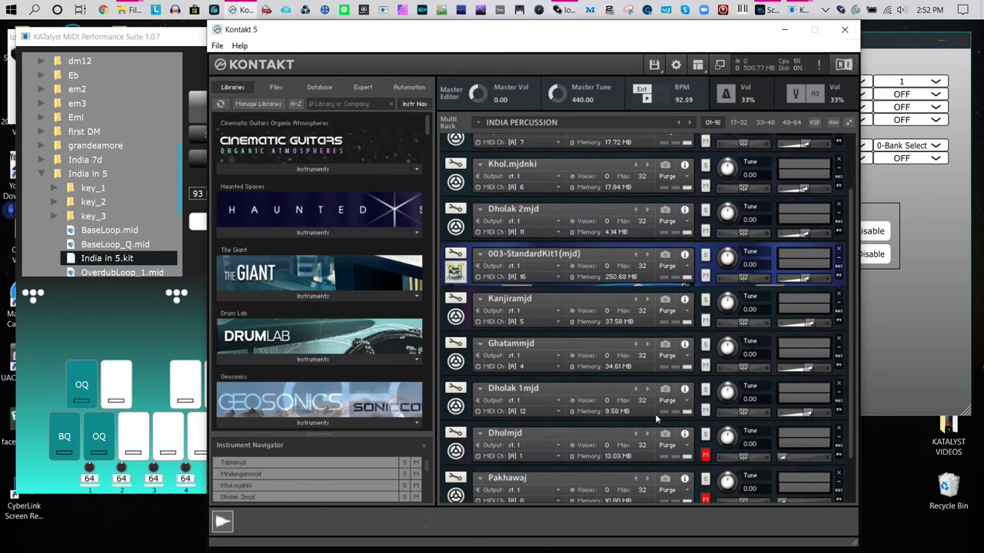
pyautogui.scroll(3, 655, 414)
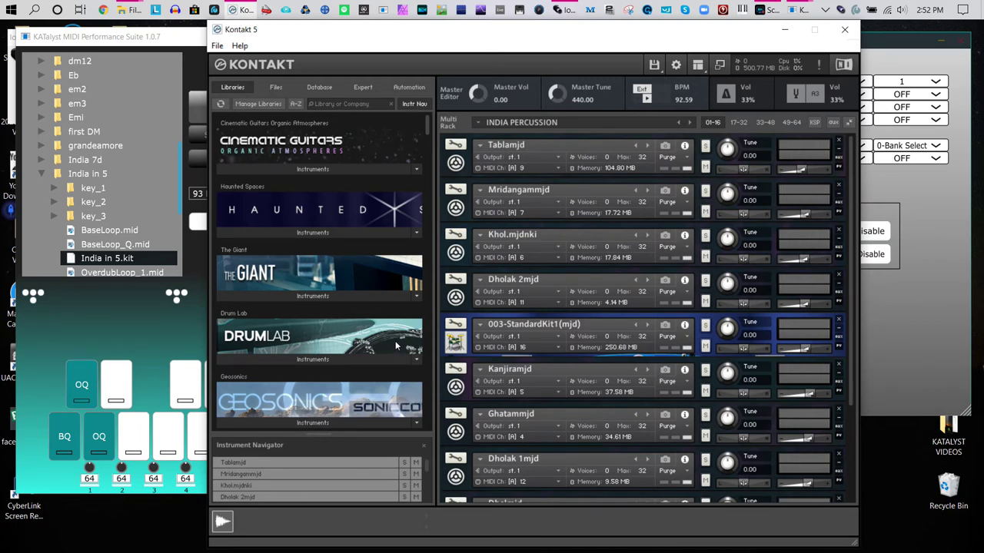
# Open Kontakt 5's File > Options on the MIDI Inputs list and pull up MIDIMATE II's status choices.
pyautogui.click(216, 46)
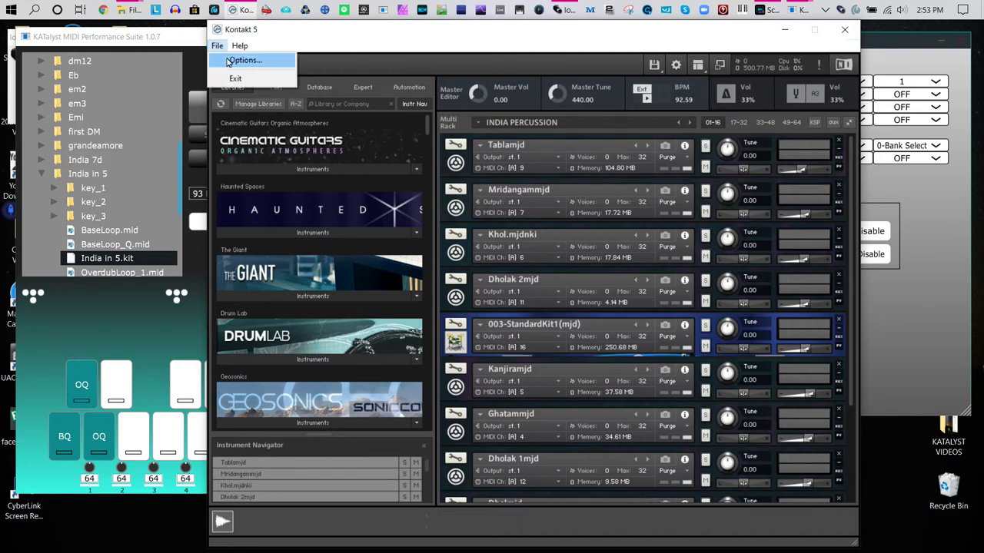
pyautogui.click(237, 61)
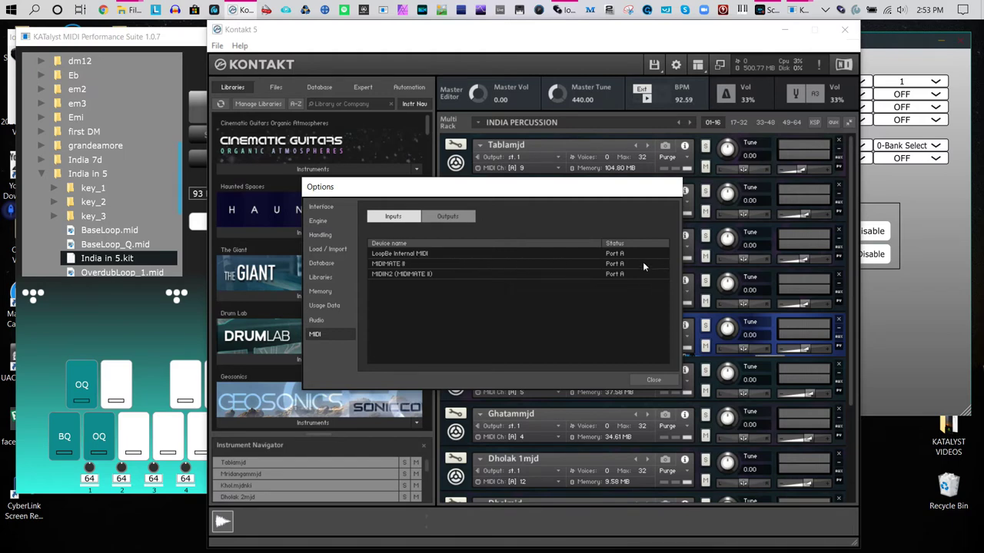
pyautogui.click(618, 263)
# Turn the MIDIMATE II and MIDIN2 inputs Off, leaving LoopBe Internal MIDI on Port A, and close Options.
pyautogui.click(624, 278)
pyautogui.click(612, 265)
pyautogui.click(626, 283)
pyautogui.click(621, 263)
pyautogui.click(626, 278)
pyautogui.click(621, 274)
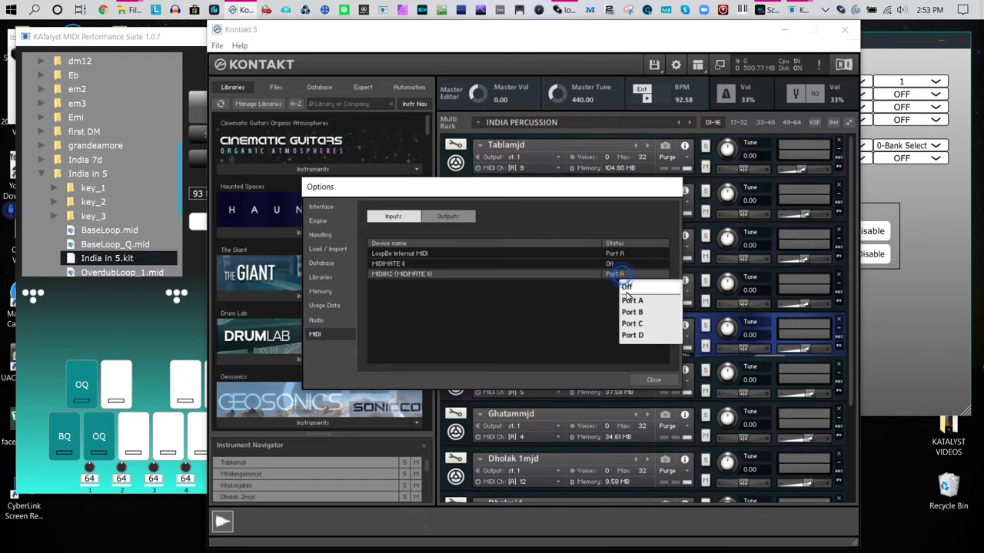
pyautogui.click(627, 287)
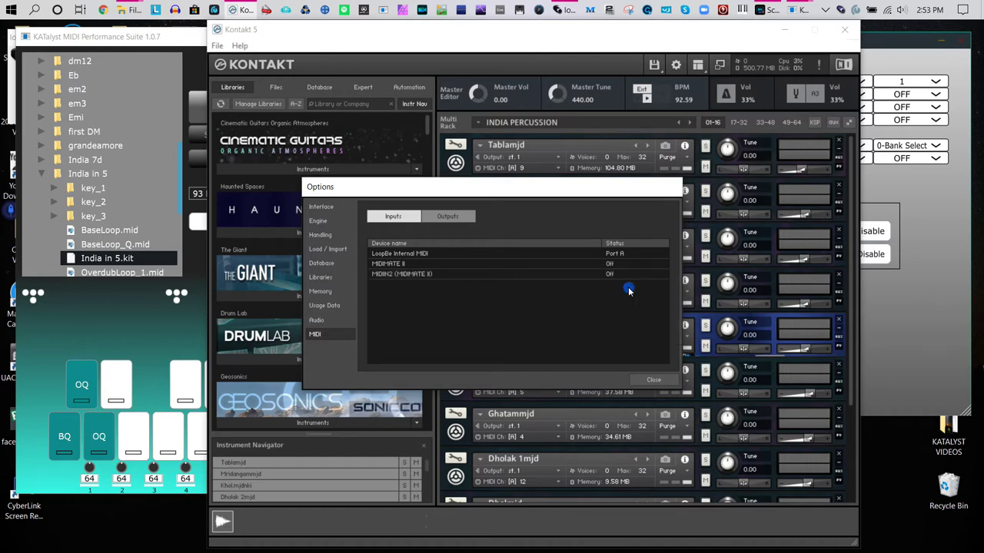
pyautogui.click(652, 380)
pyautogui.moveTo(428, 25); pyautogui.dragTo(404, 53)
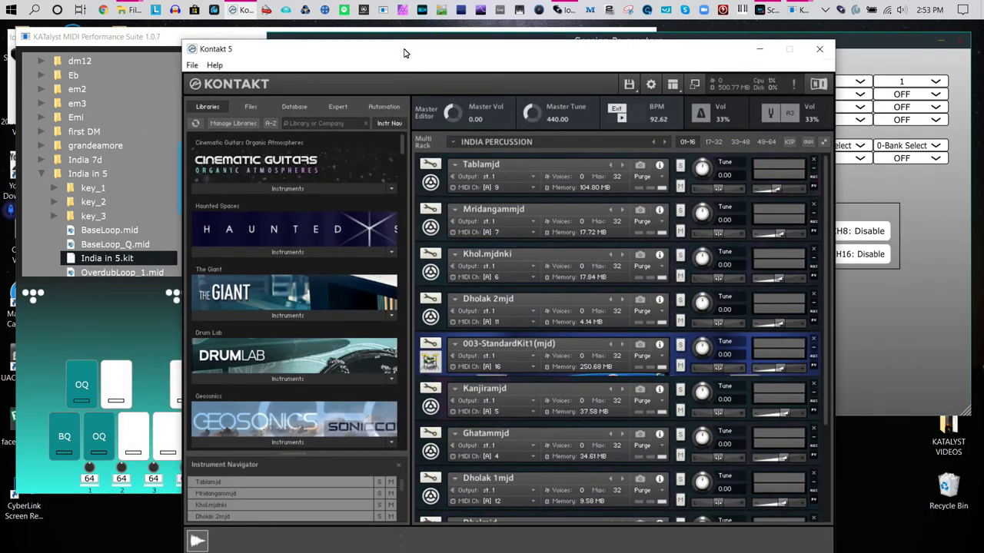
# Close the MIDI SELECT panel hidden behind Kontakt, then close Kontakt 5.
pyautogui.moveTo(408, 48); pyautogui.dragTo(445, 386)
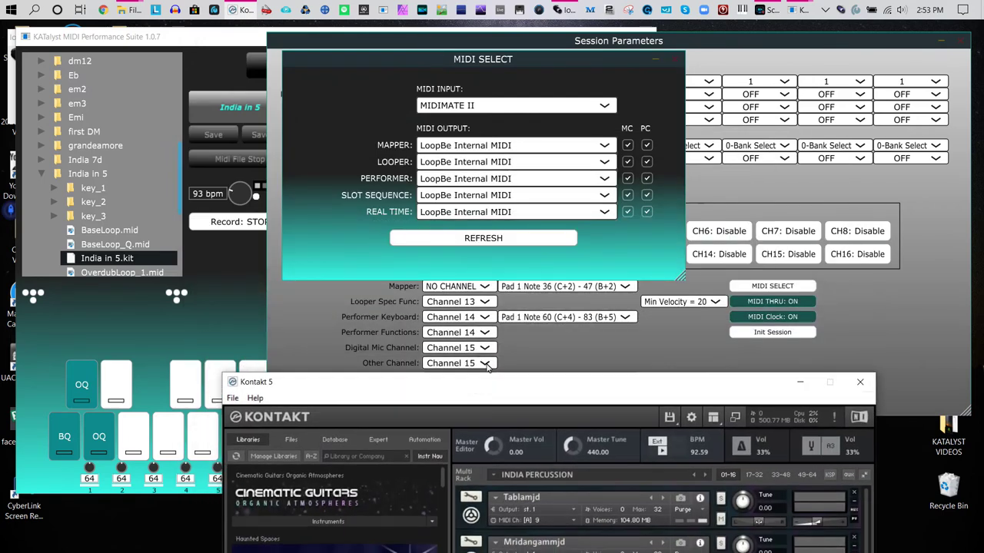
pyautogui.click(676, 58)
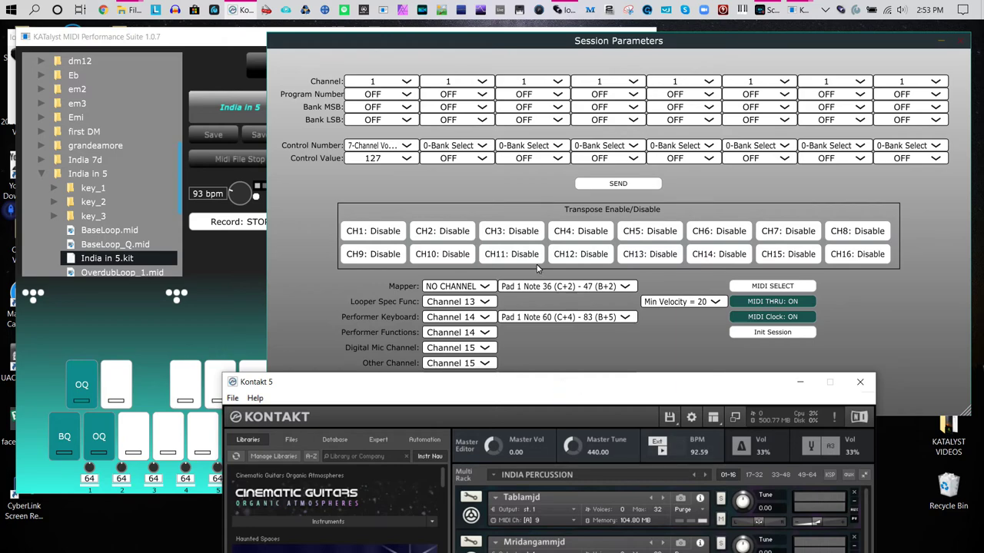
pyautogui.moveTo(578, 389); pyautogui.dragTo(573, 50)
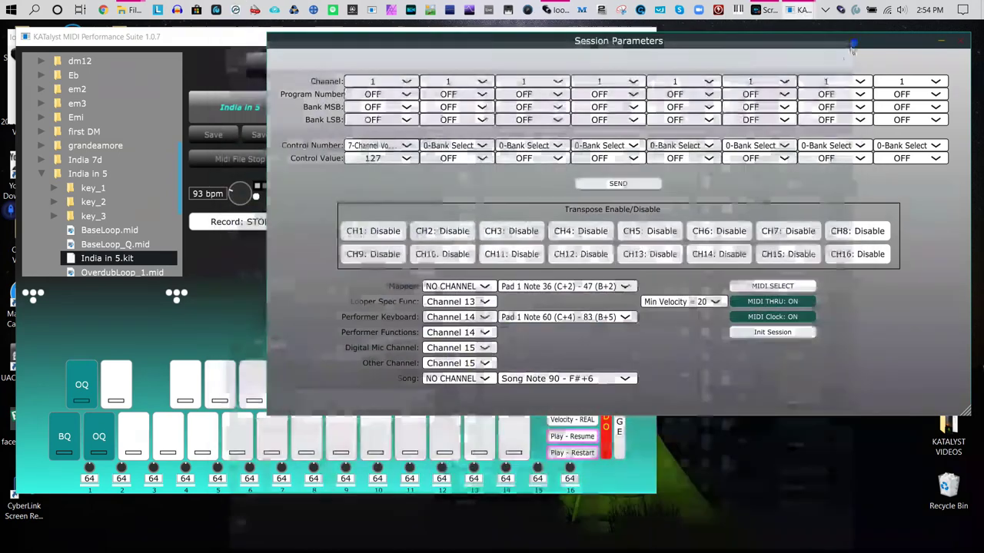
pyautogui.click(851, 39)
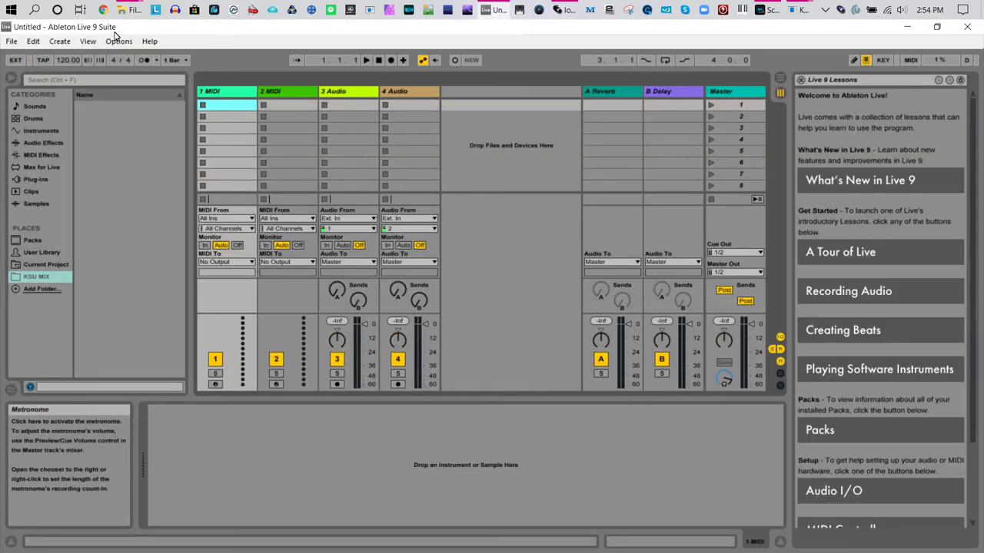
# Open Ableton Live's Preferences from the Options menu.
pyautogui.click(115, 41)
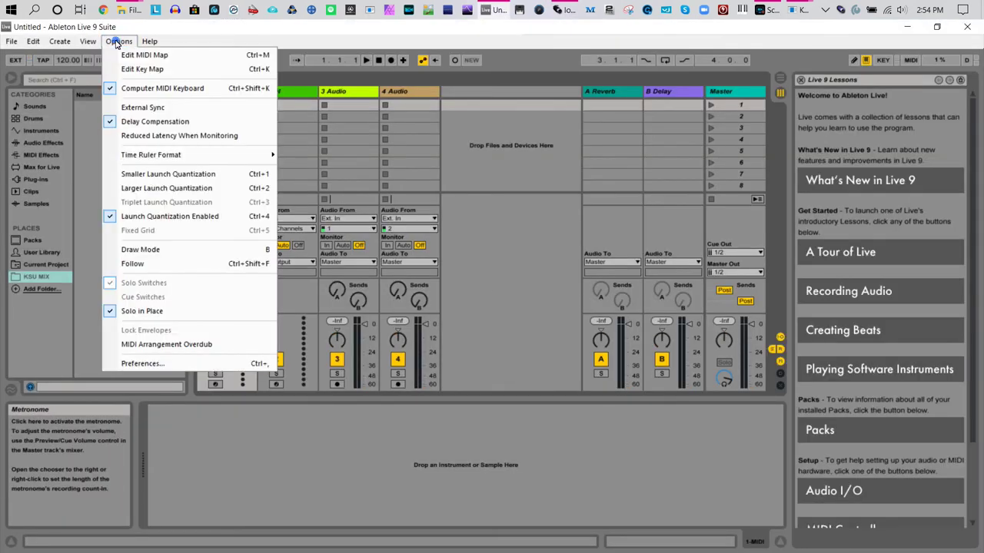
pyautogui.click(138, 360)
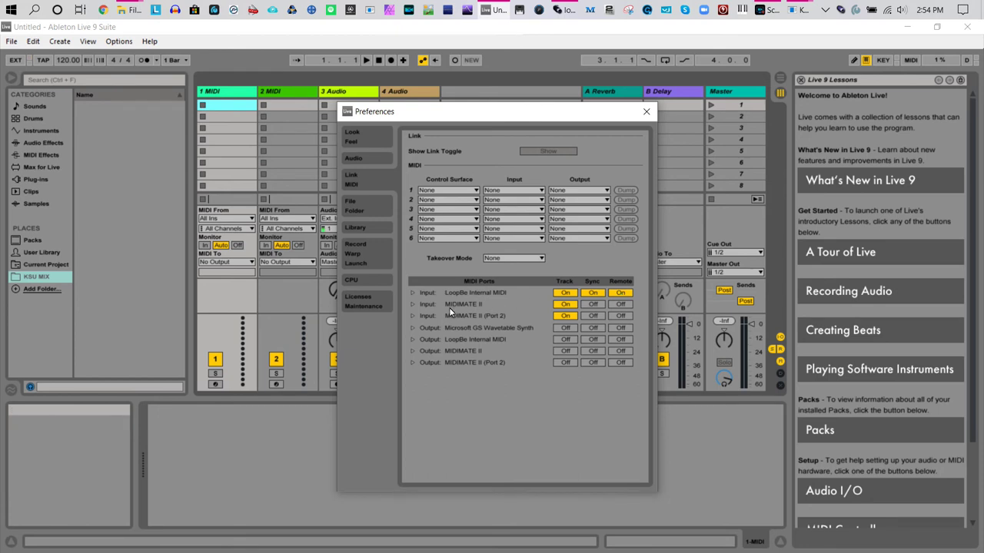
# Turn on Sync for the MIDIMATE II input and Track, Sync and Remote for its output.
pyautogui.click(589, 304)
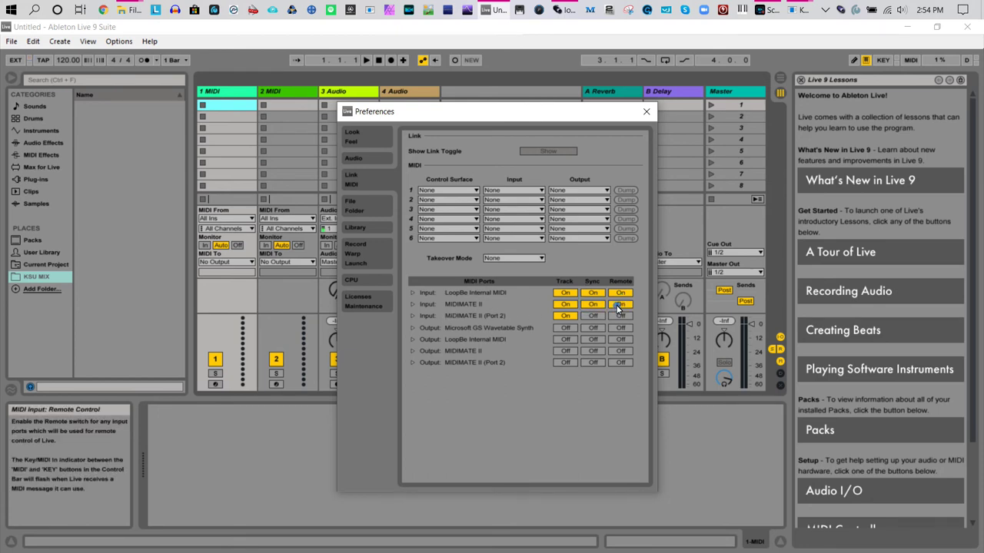
pyautogui.click(565, 351)
pyautogui.click(592, 351)
pyautogui.click(620, 351)
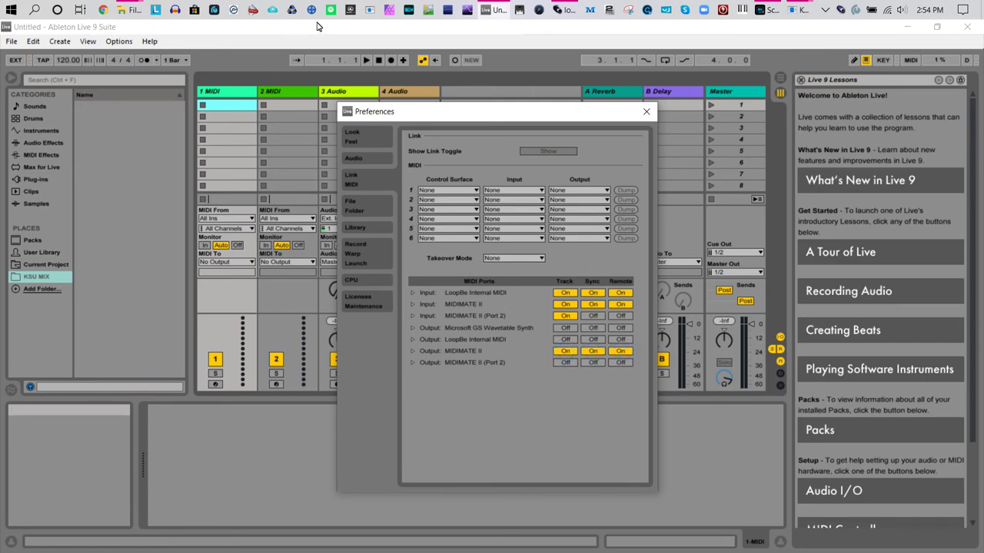
# Check KATalyst's MIDI SELECT input and output routing, then return to Live's Preferences.
pyautogui.moveTo(315, 27); pyautogui.dragTo(322, 143)
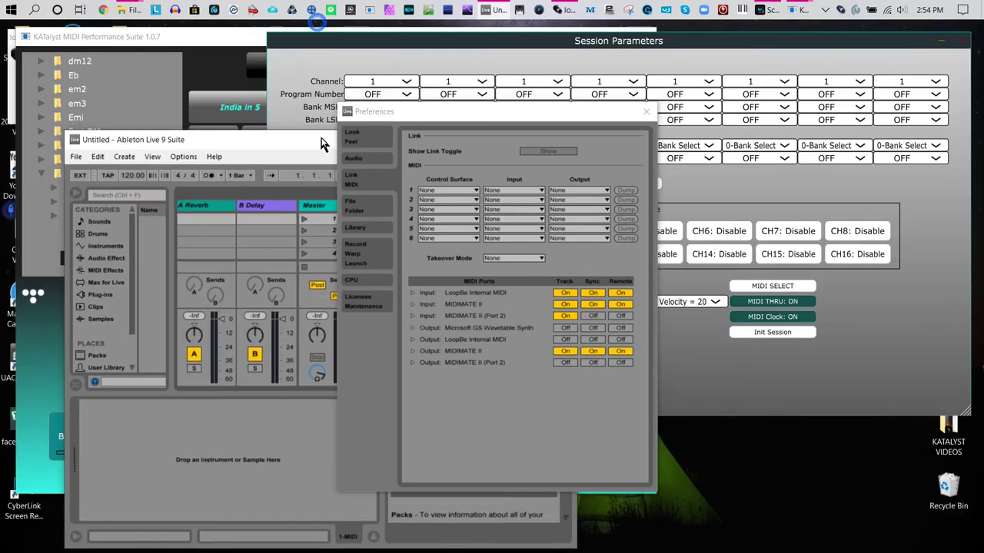
pyautogui.click(782, 286)
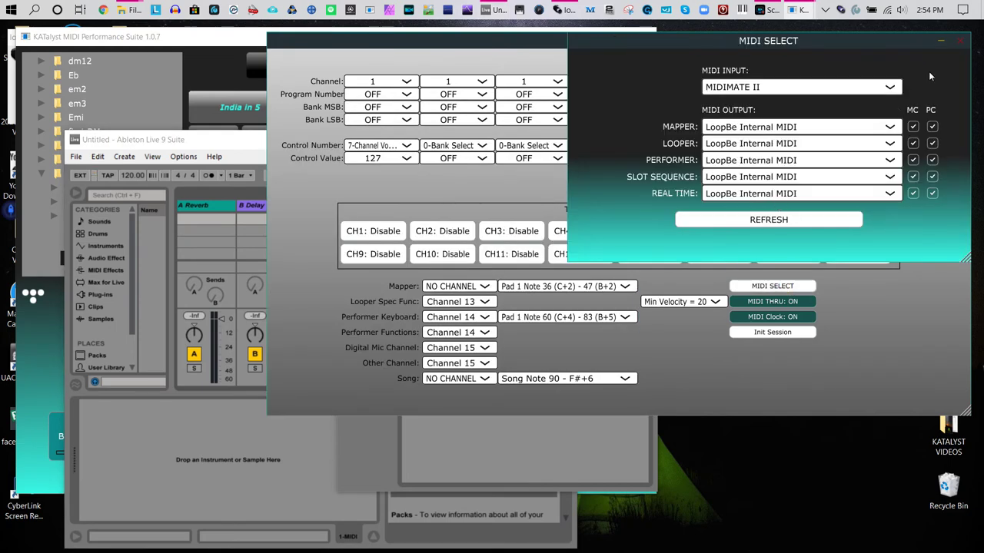
pyautogui.click(961, 40)
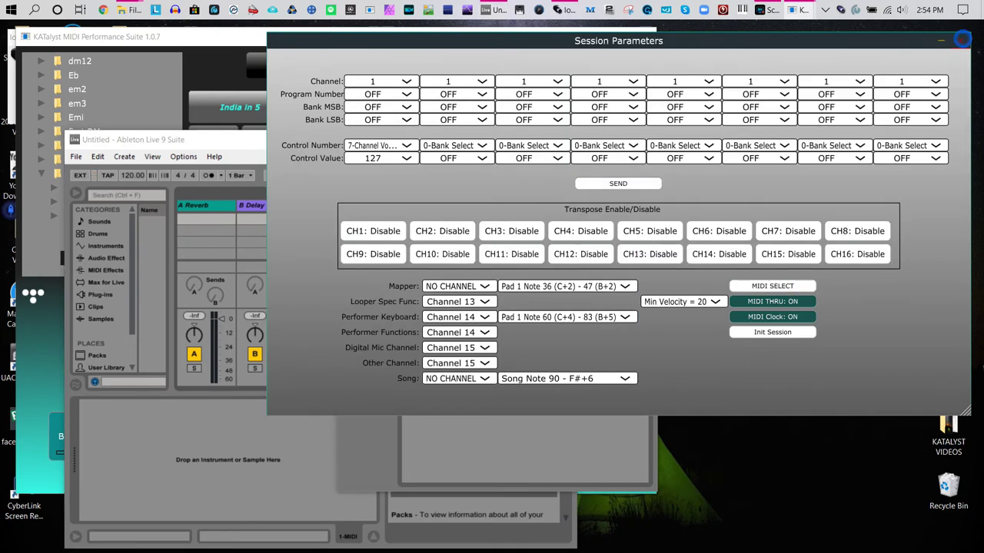
pyautogui.click(522, 458)
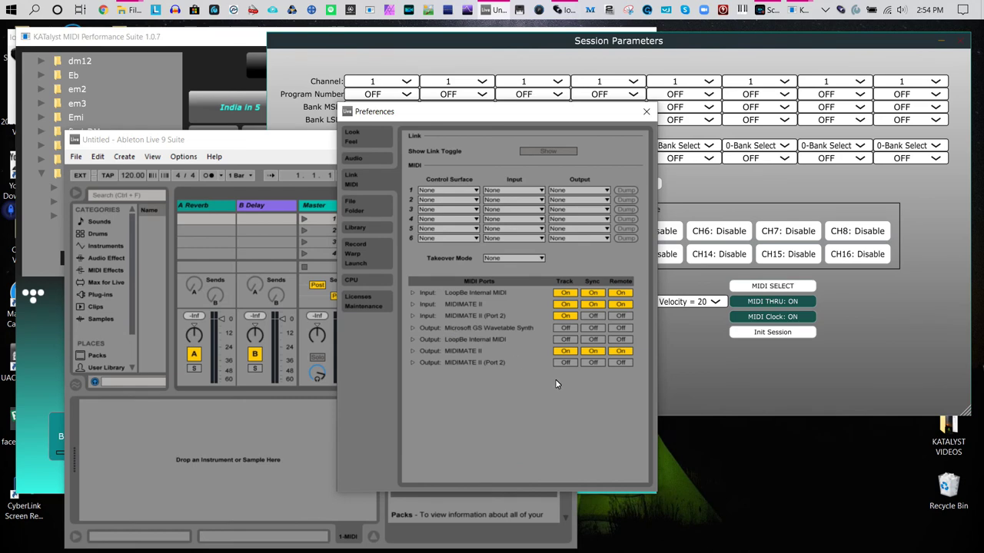
pyautogui.click(753, 385)
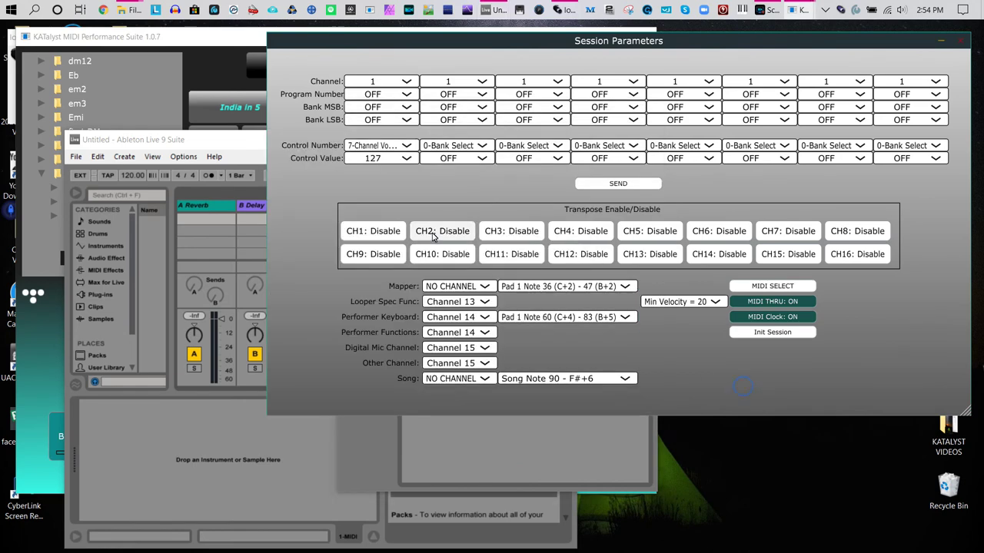
pyautogui.click(538, 473)
# On the Audio page, change the driver type from MME/DirectX to ASIO.
pyautogui.click(353, 157)
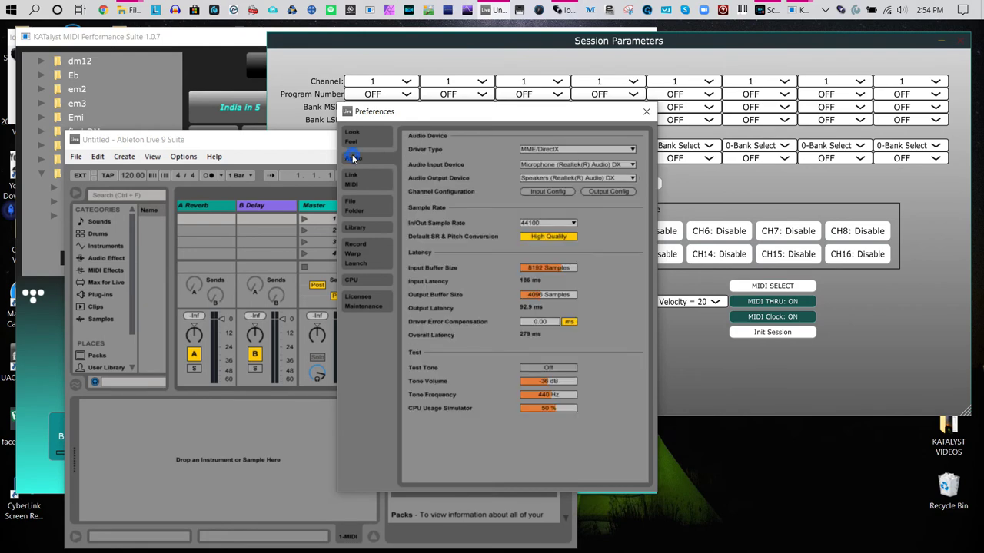
pyautogui.click(573, 151)
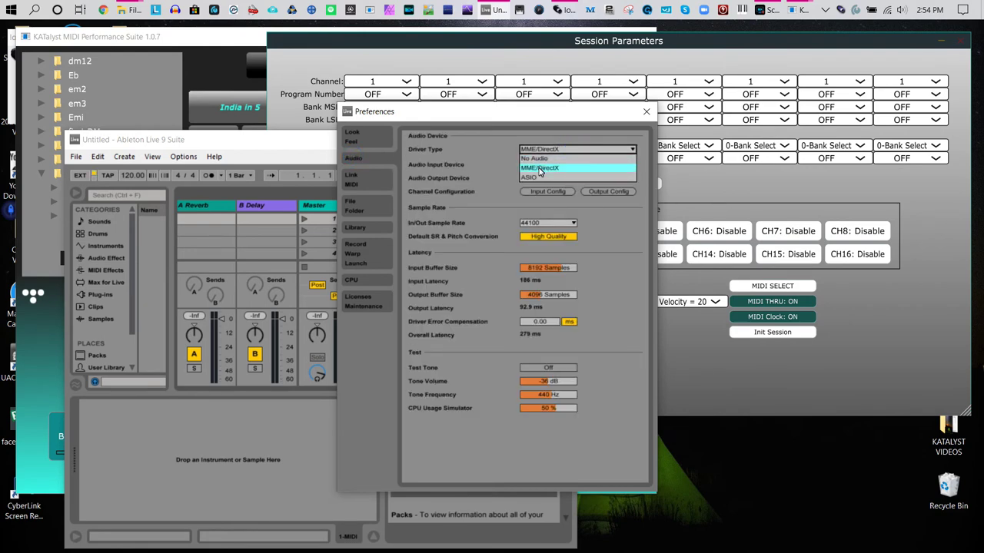
pyautogui.click(539, 168)
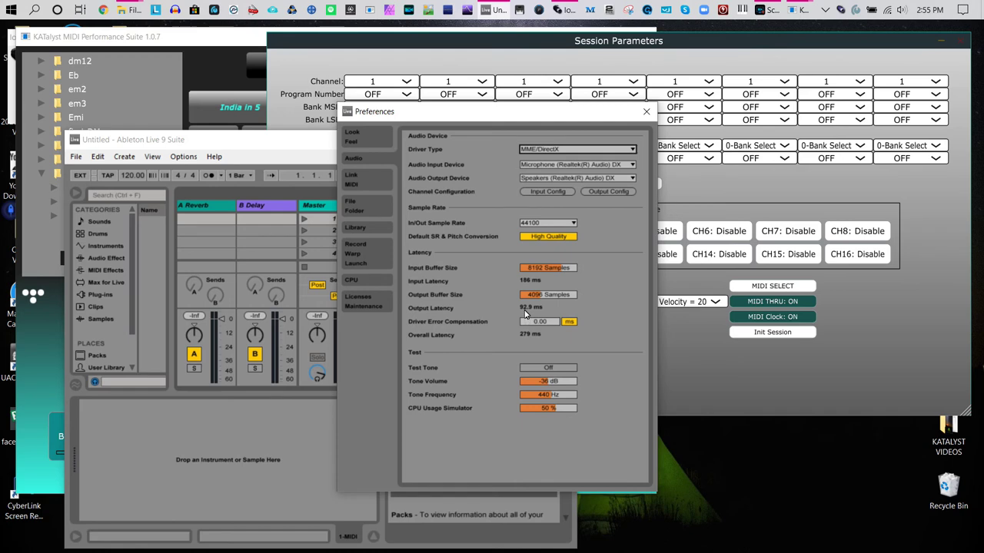
pyautogui.click(620, 151)
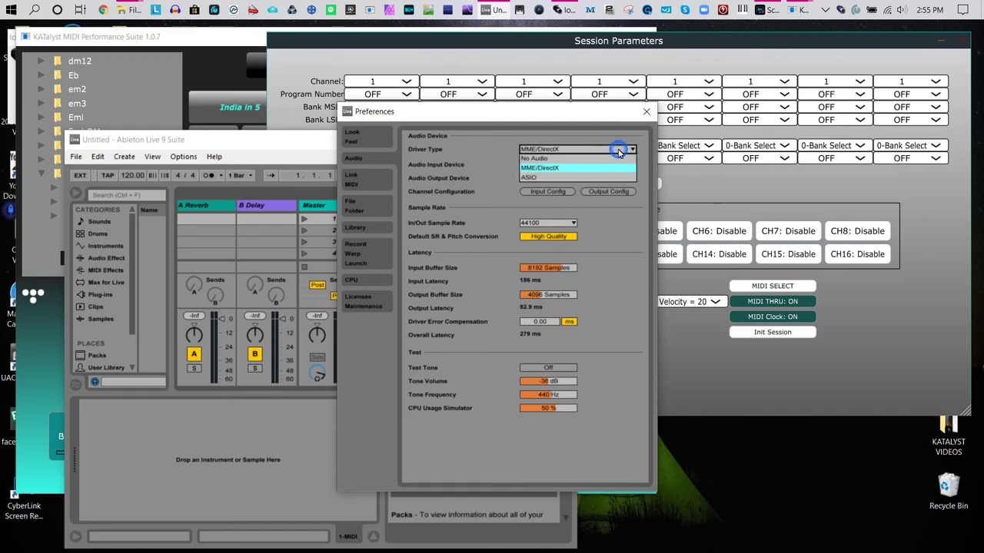
pyautogui.click(529, 182)
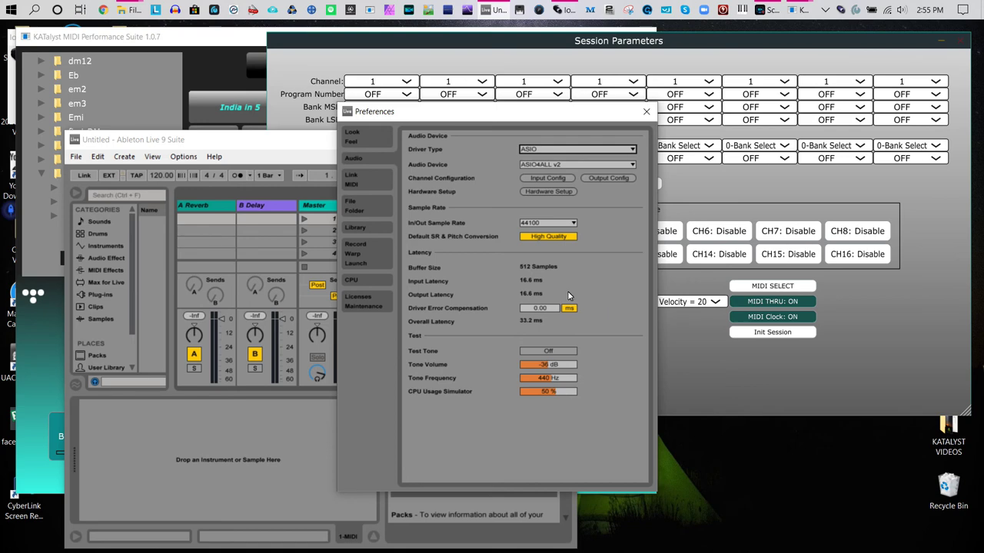
# Keep ASIO4ALL v2 as the audio device, confirm the ASIO driver, and close Preferences.
pyautogui.click(531, 165)
pyautogui.click(532, 166)
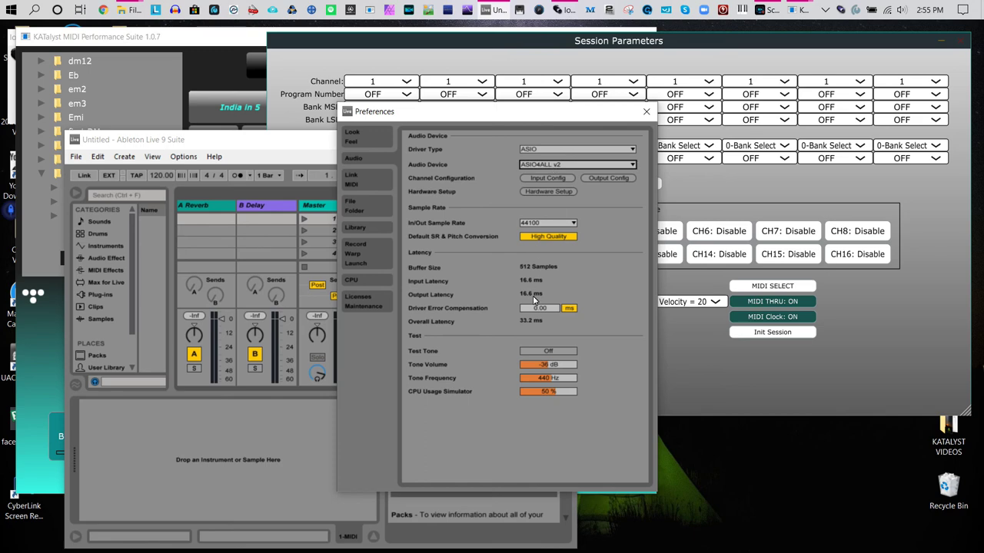
pyautogui.click(538, 150)
pyautogui.click(538, 158)
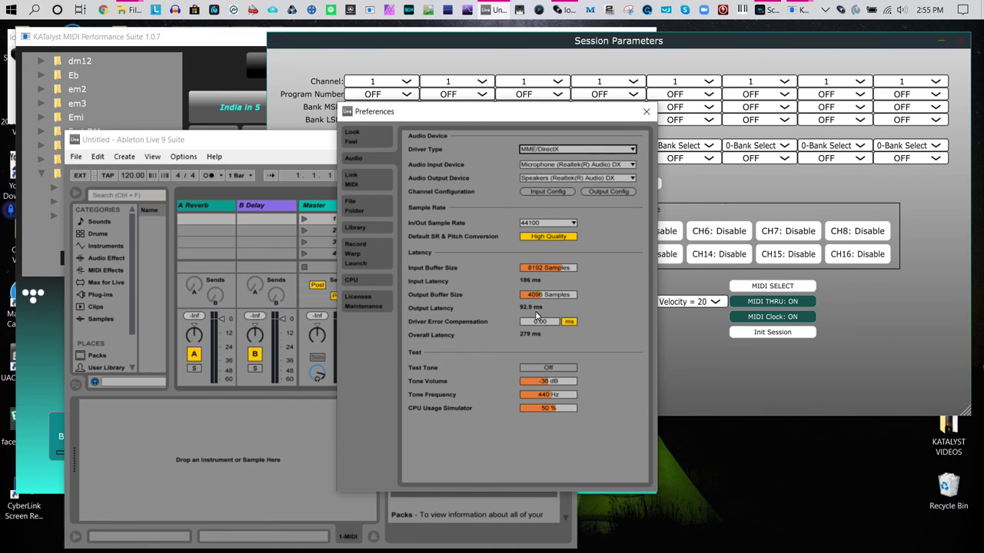
pyautogui.click(553, 149)
pyautogui.click(543, 178)
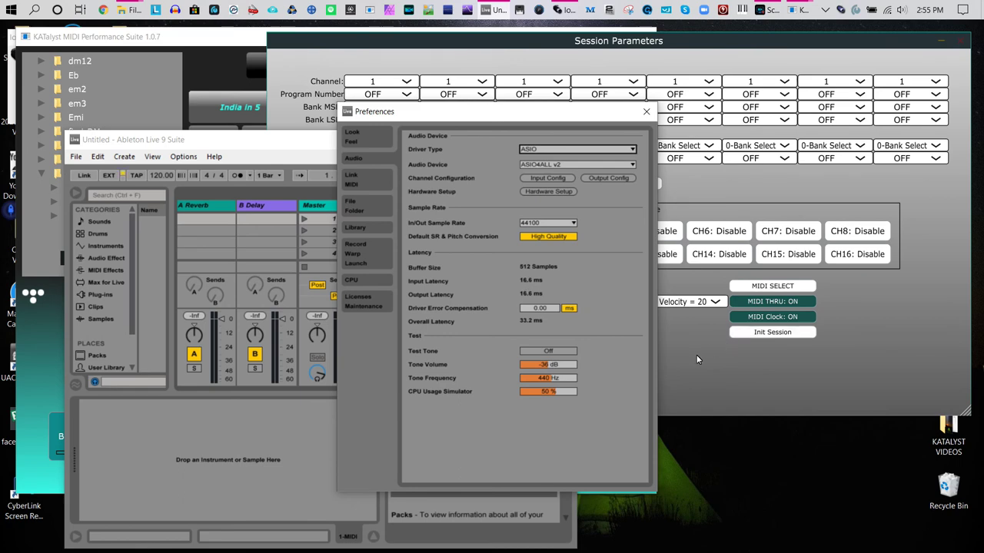
pyautogui.click(646, 112)
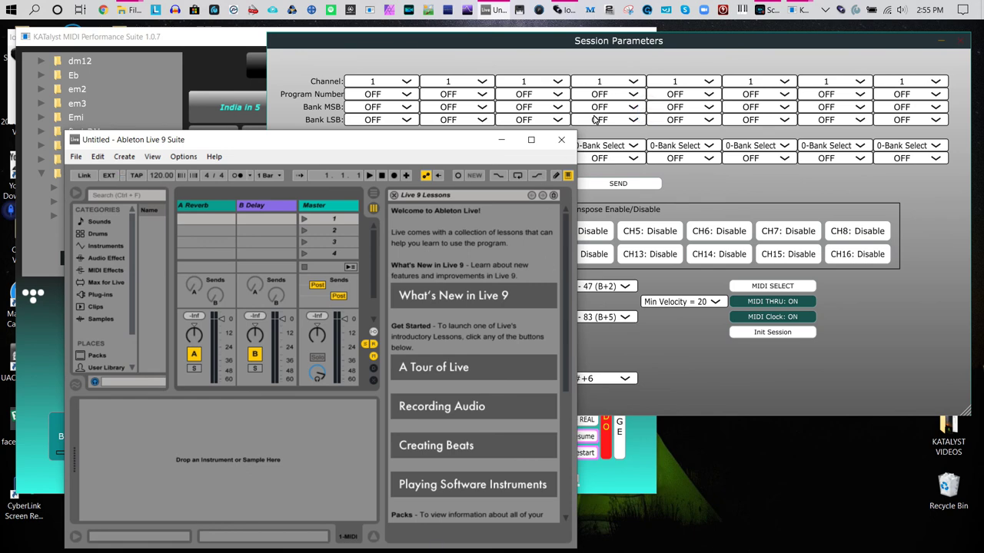
# In Kontakt 5's Options, view the Audio page showing the ASIO driver with ASIO4ALL v2.
pyautogui.click(561, 140)
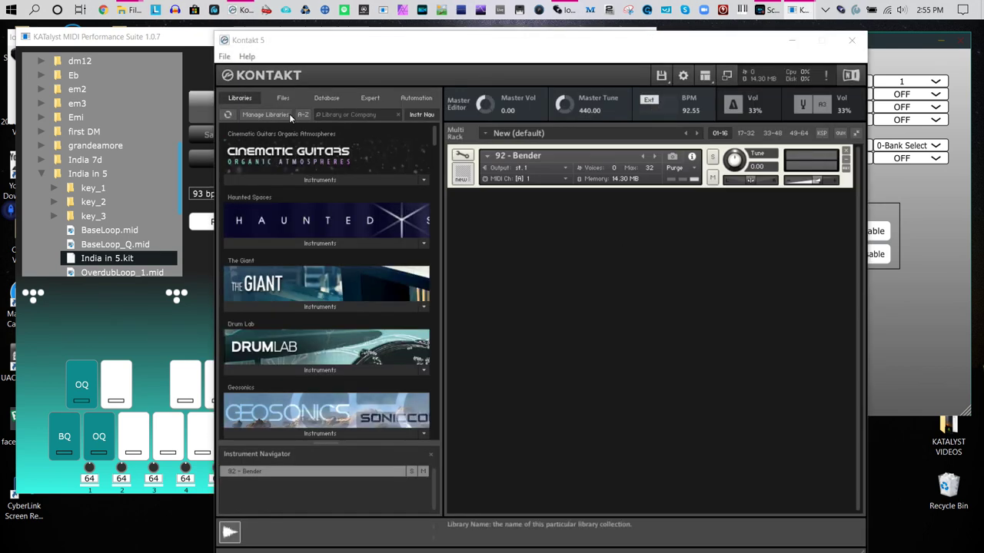
pyautogui.click(222, 56)
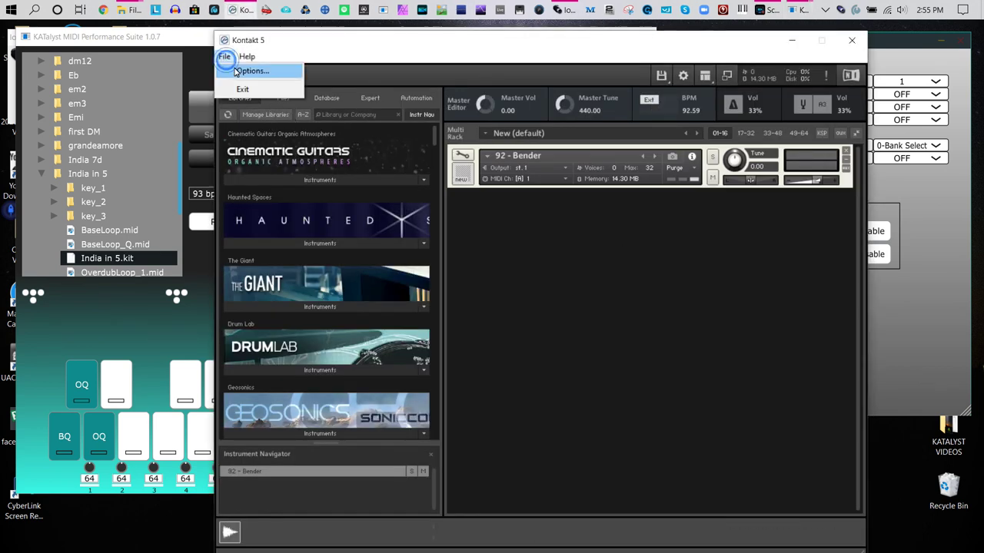
pyautogui.click(244, 69)
pyautogui.click(316, 320)
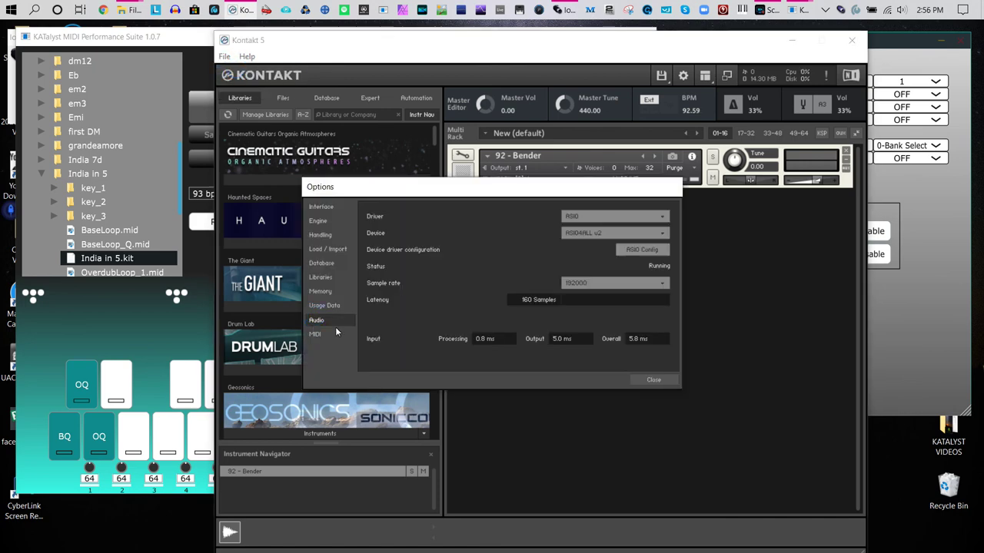